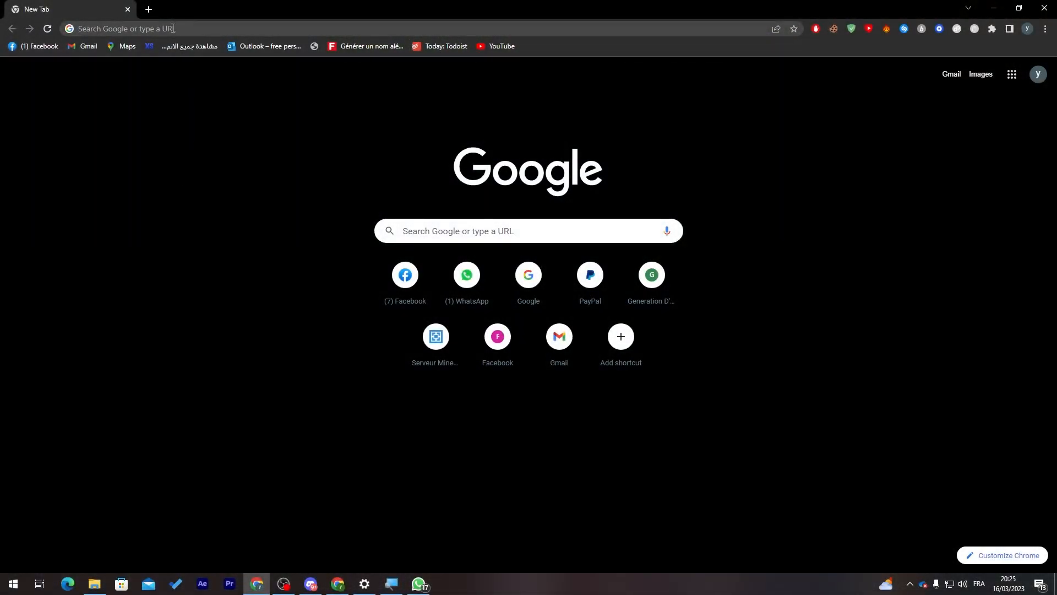
key("super")
key("super")
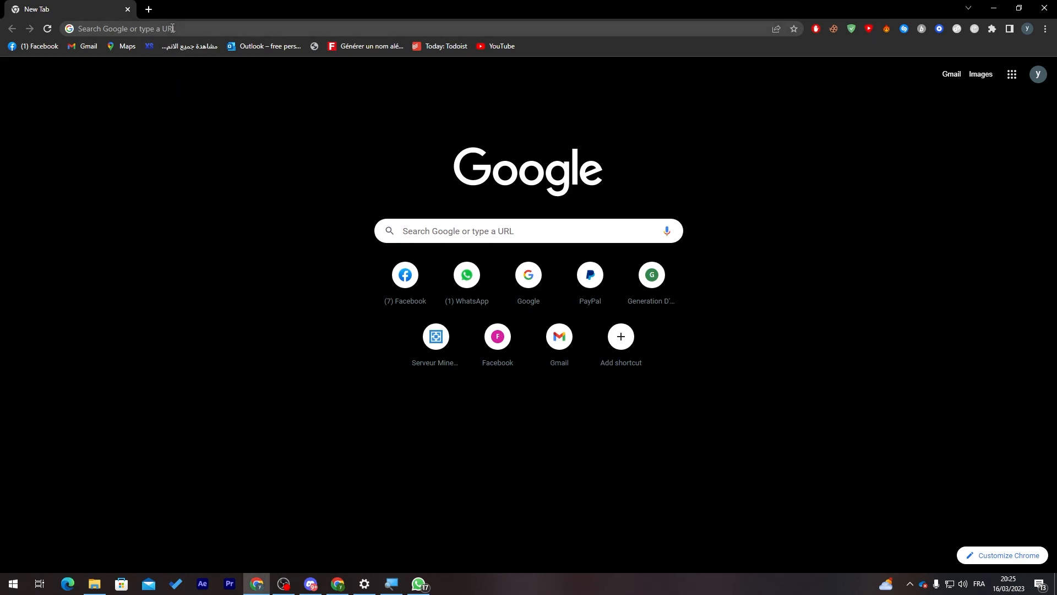
Search the web for Helium10
left_click(176, 29)
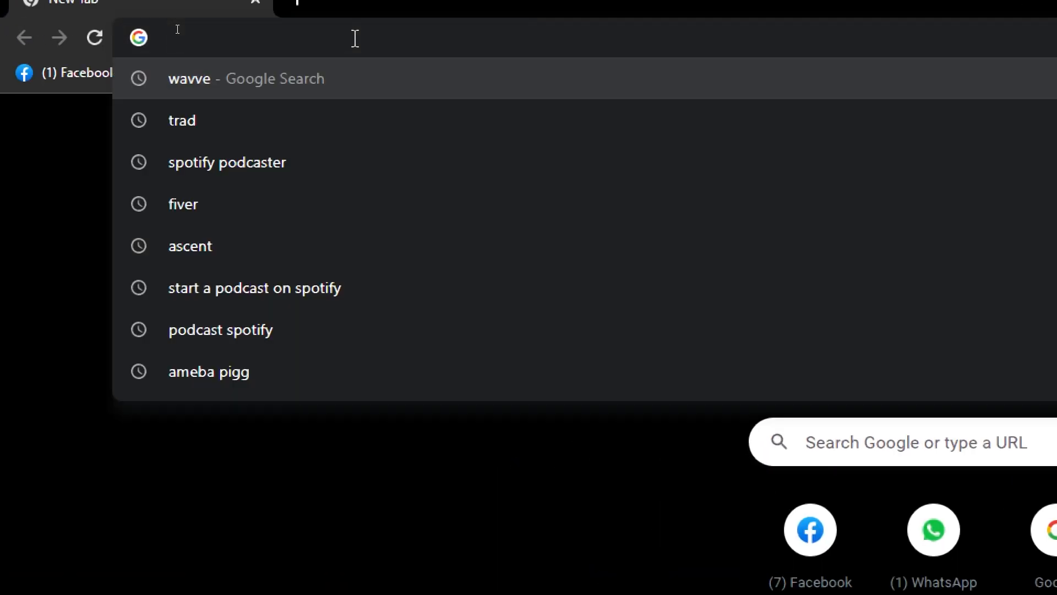
type("heliu")
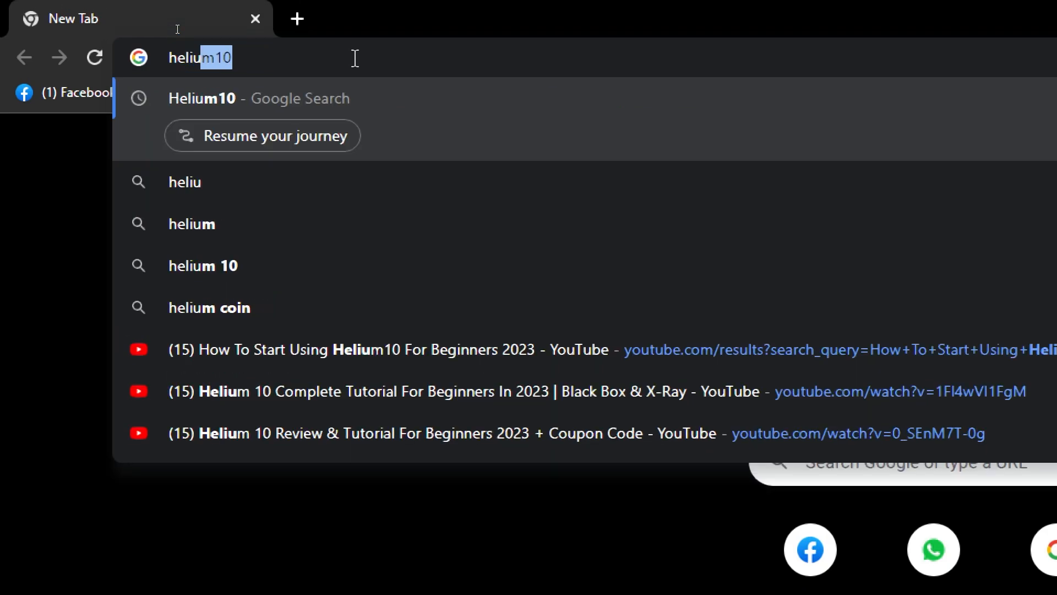
key("Return")
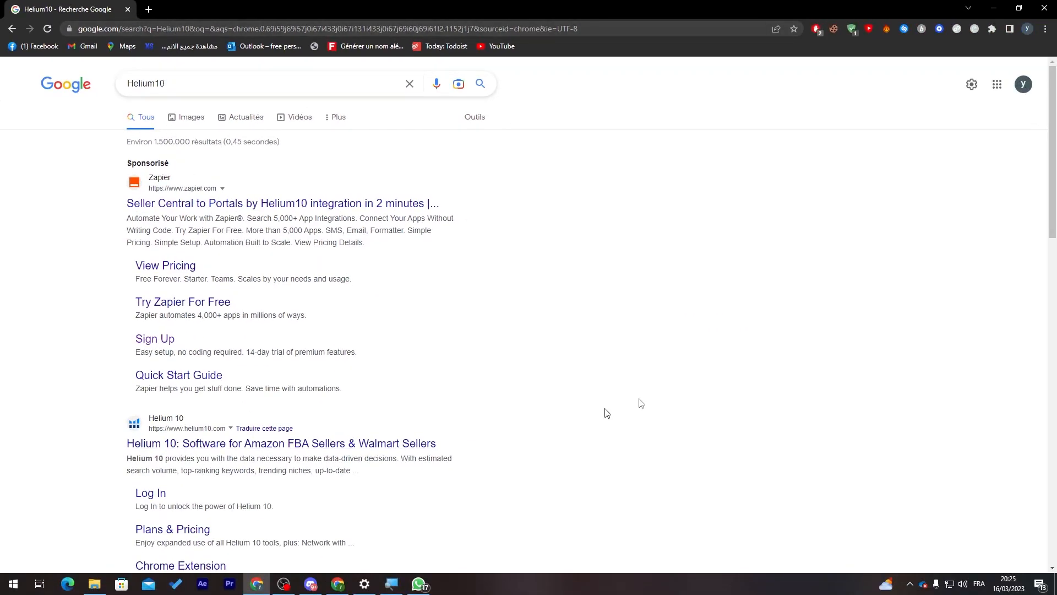
Open the official Helium 10 website from the search results and go to its free sign-up form
scroll(539, 430, "down", 3)
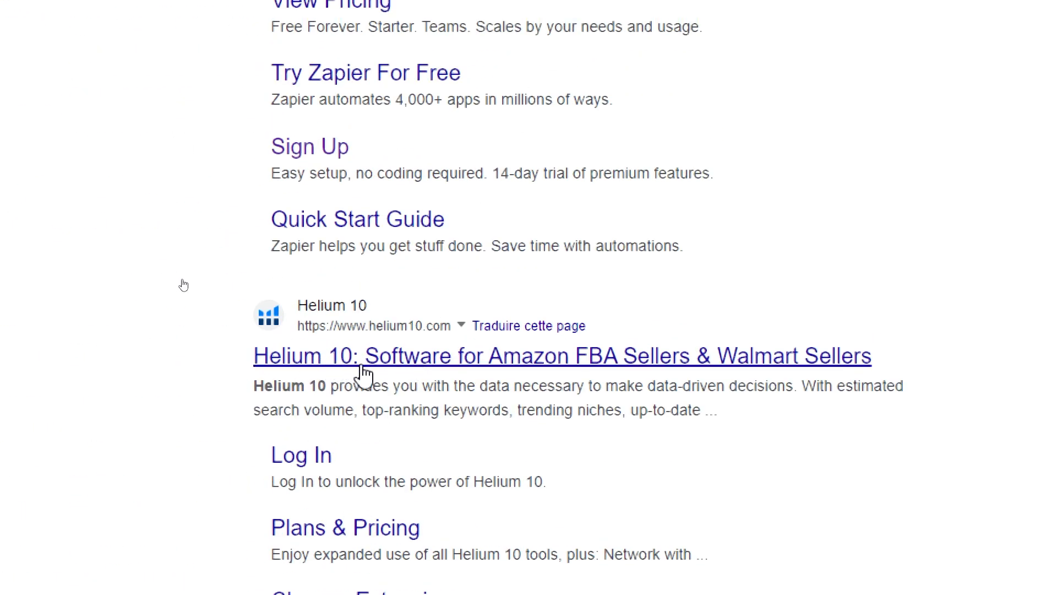
left_click(383, 371)
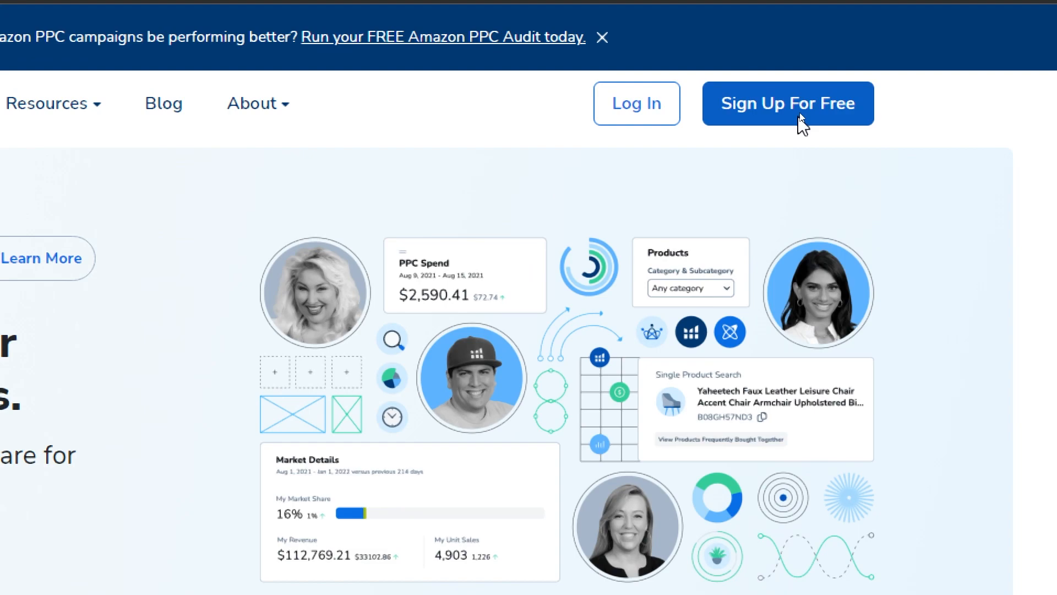
left_click(801, 119)
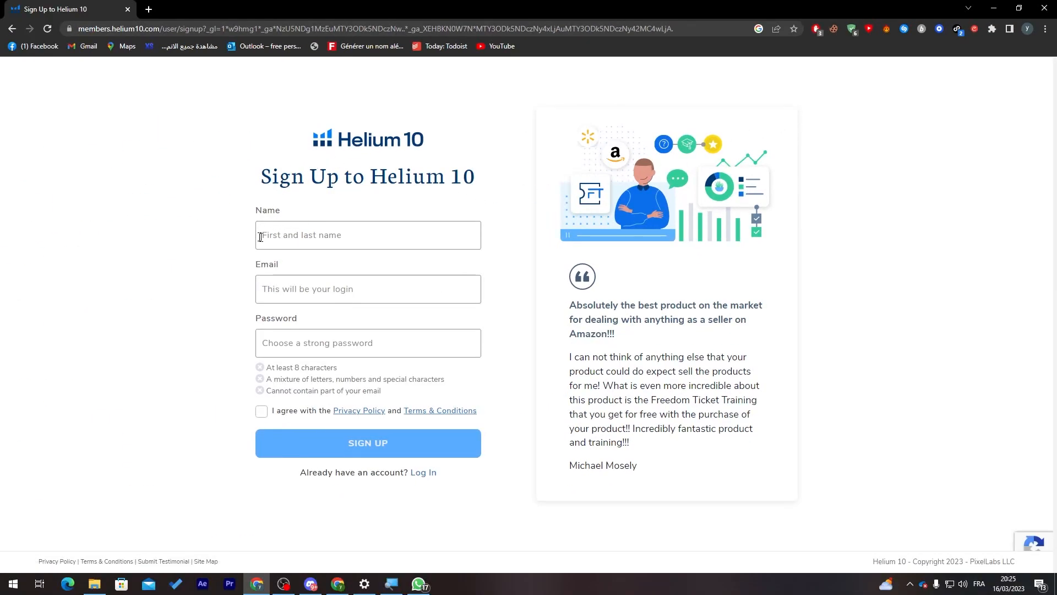
Fill in the sign-up form with the full name, e-mail address and account password
left_click(352, 235)
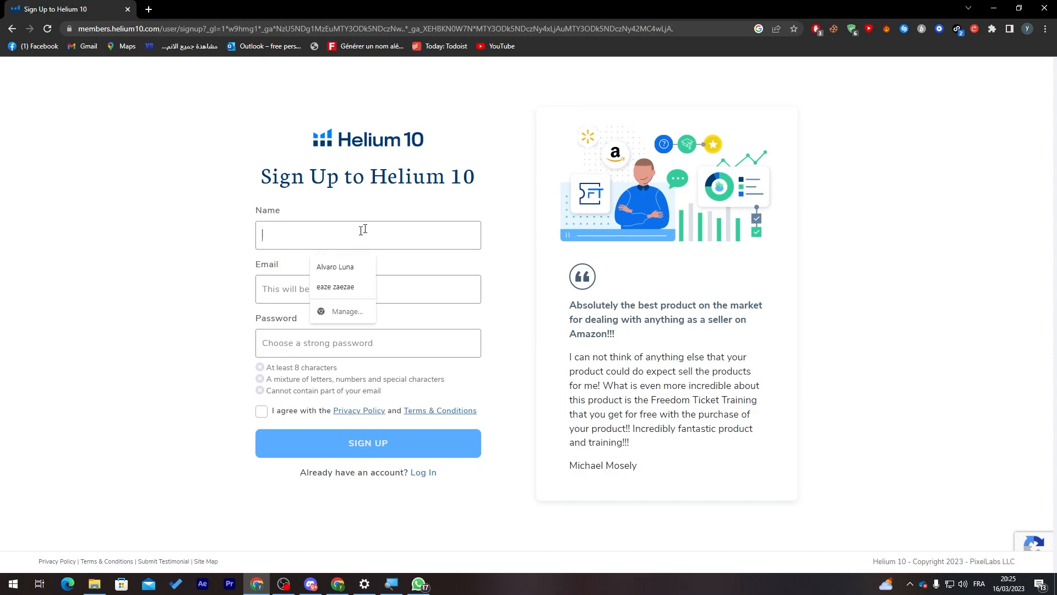
left_click(334, 267)
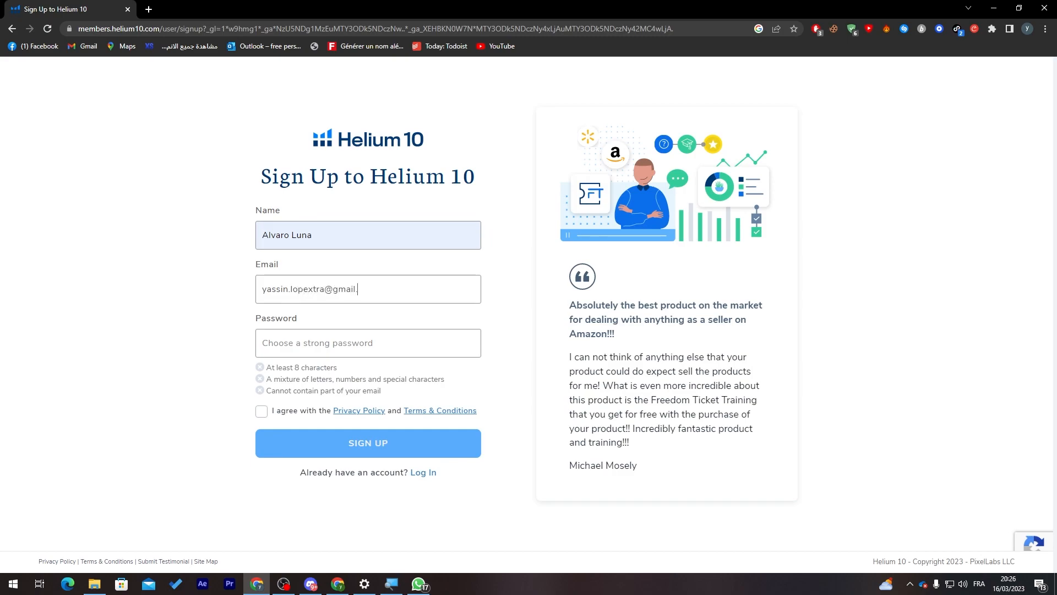
left_click(302, 331)
left_click(198, 343)
left_click(298, 341)
left_click(227, 336)
left_click(297, 340)
type("•••••••••")
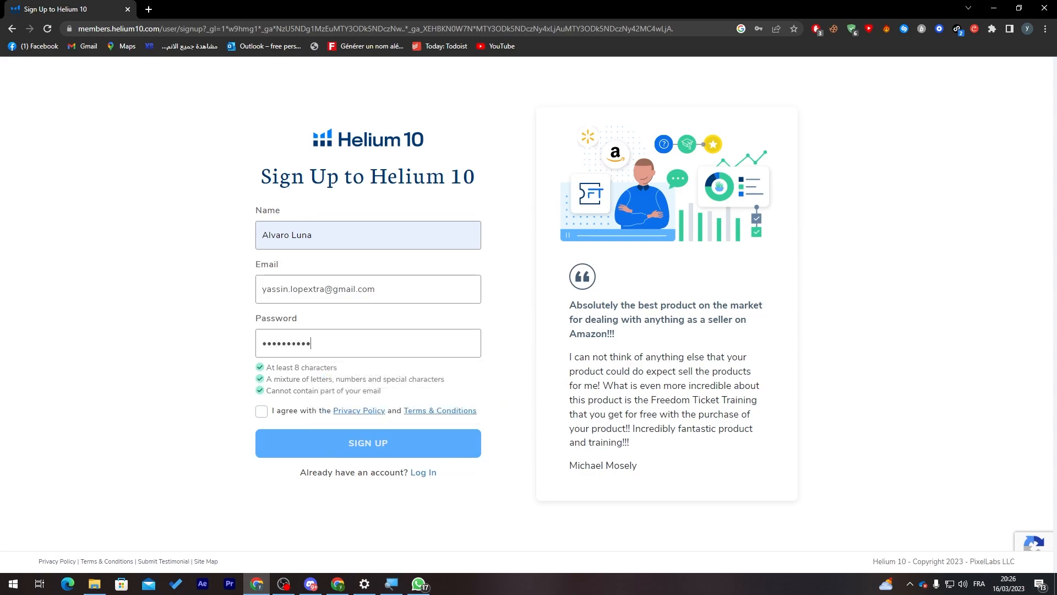
Accept the Privacy Policy and Terms & Conditions and submit the sign-up form, dismissing the browser's offer to save the password
left_click(262, 411)
left_click(342, 446)
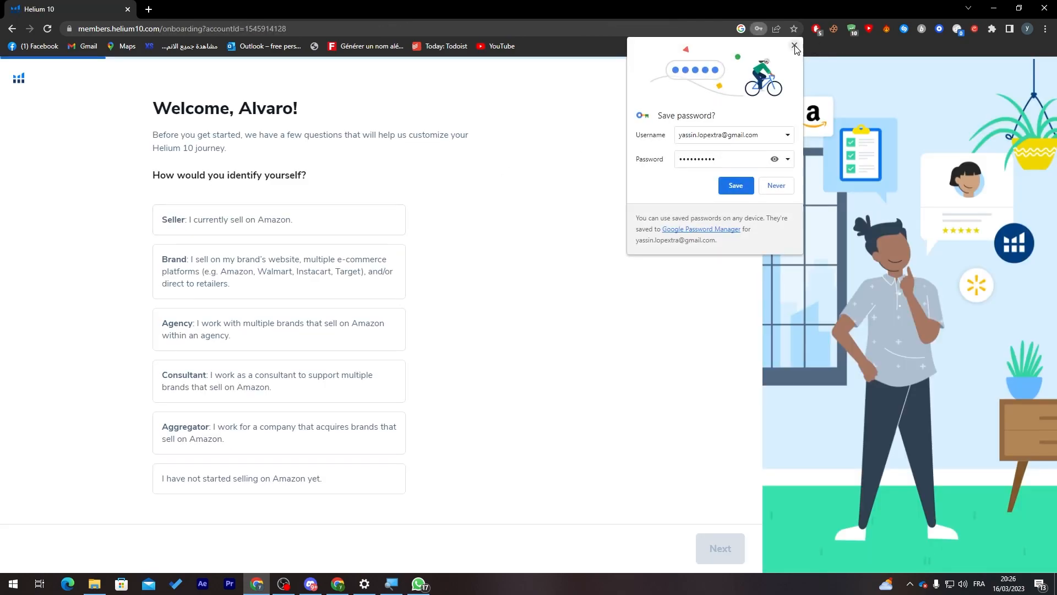
left_click(795, 46)
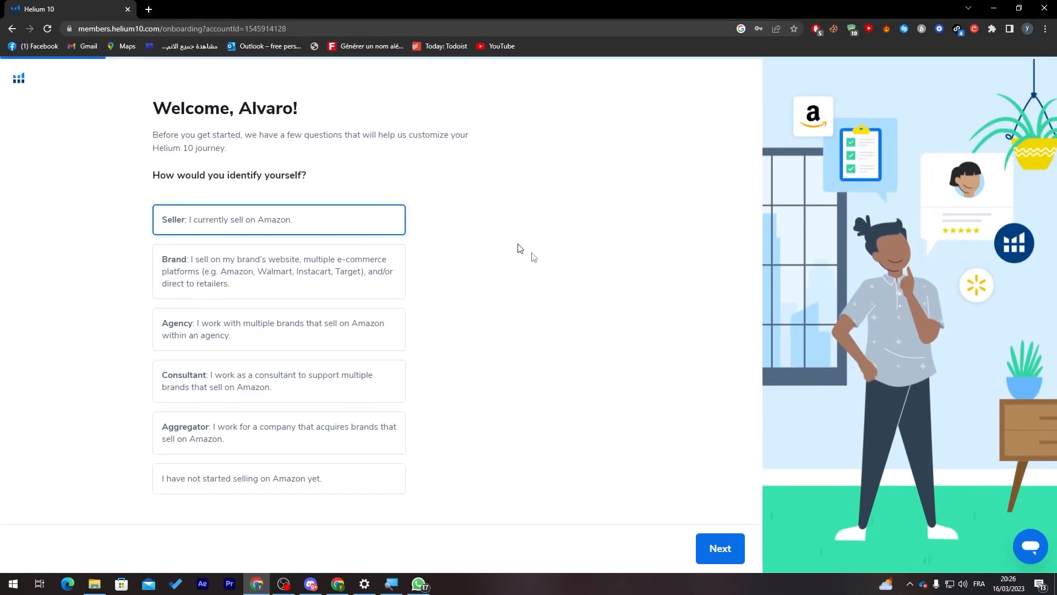
Answer the onboarding questions as a Seller with monthly sales of Less than $10K, skipping the Seller Central connection
left_click(708, 547)
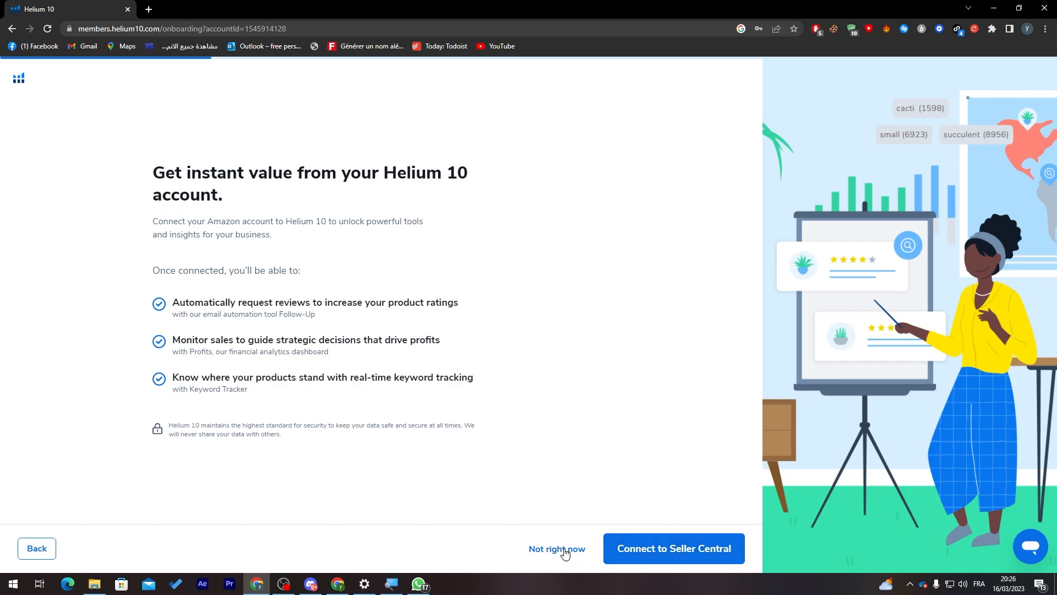
left_click(547, 550)
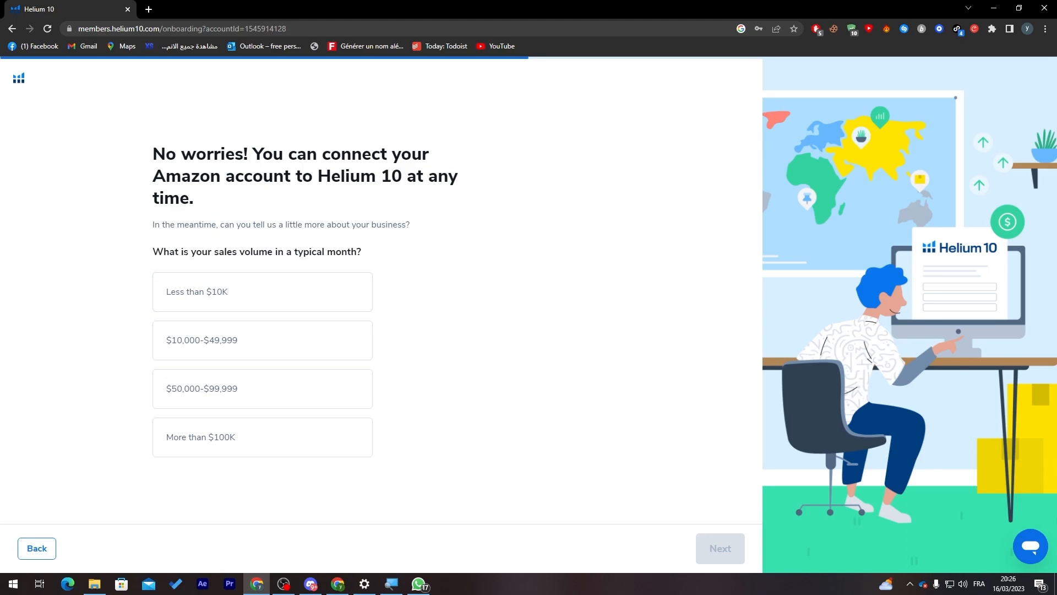
left_click(207, 304)
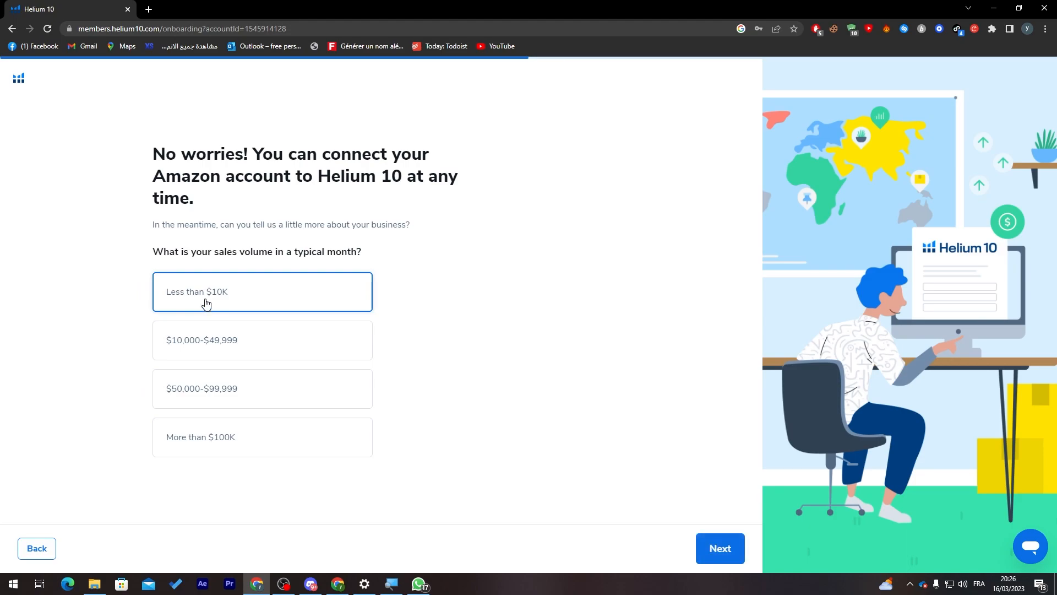
left_click(716, 548)
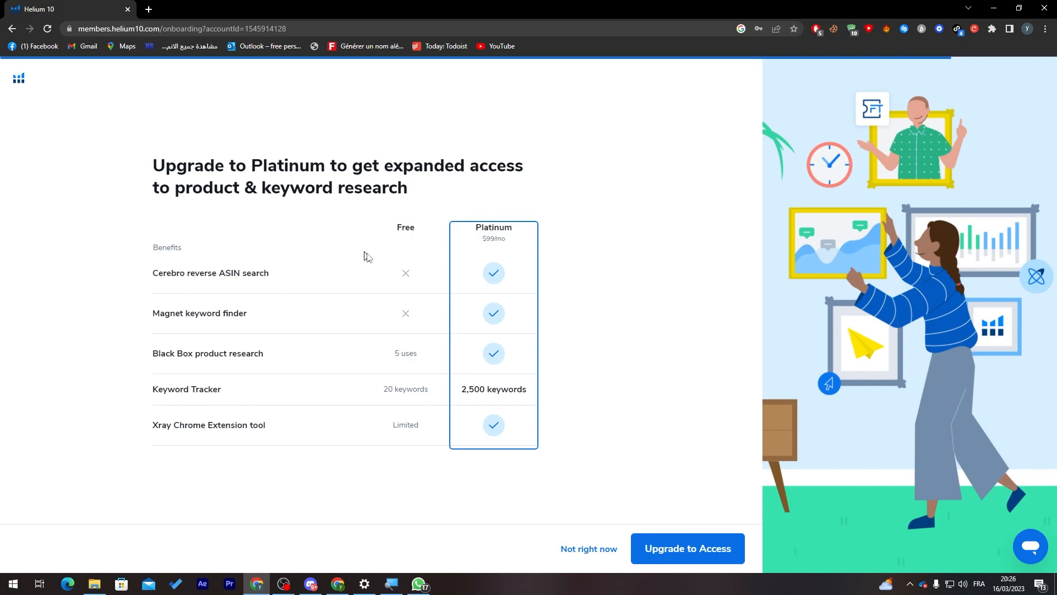
Decline the Platinum upgrade and close the welcome video on the dashboard
left_click(594, 556)
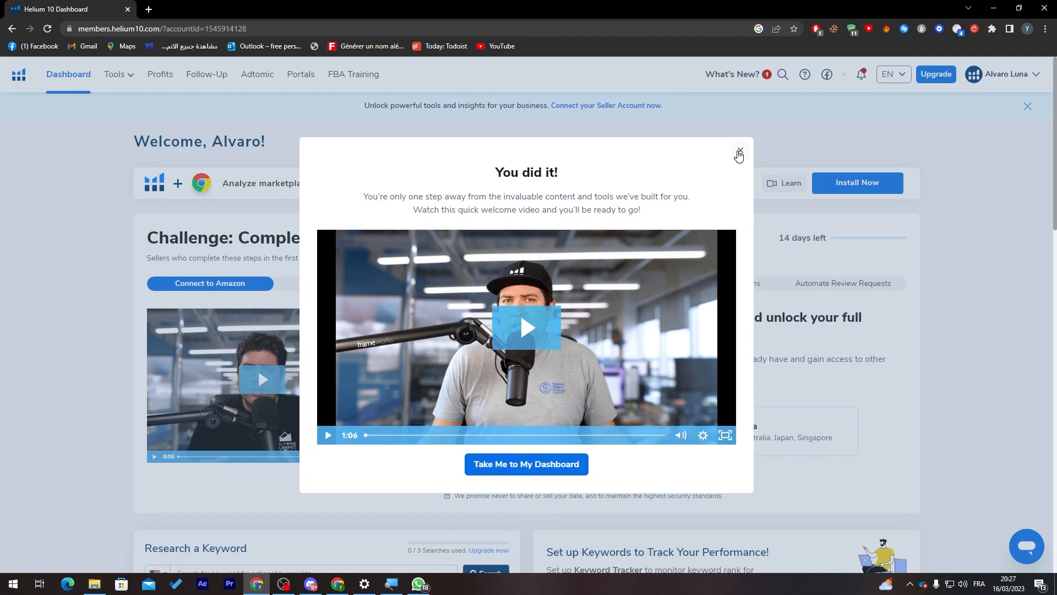
left_click(740, 151)
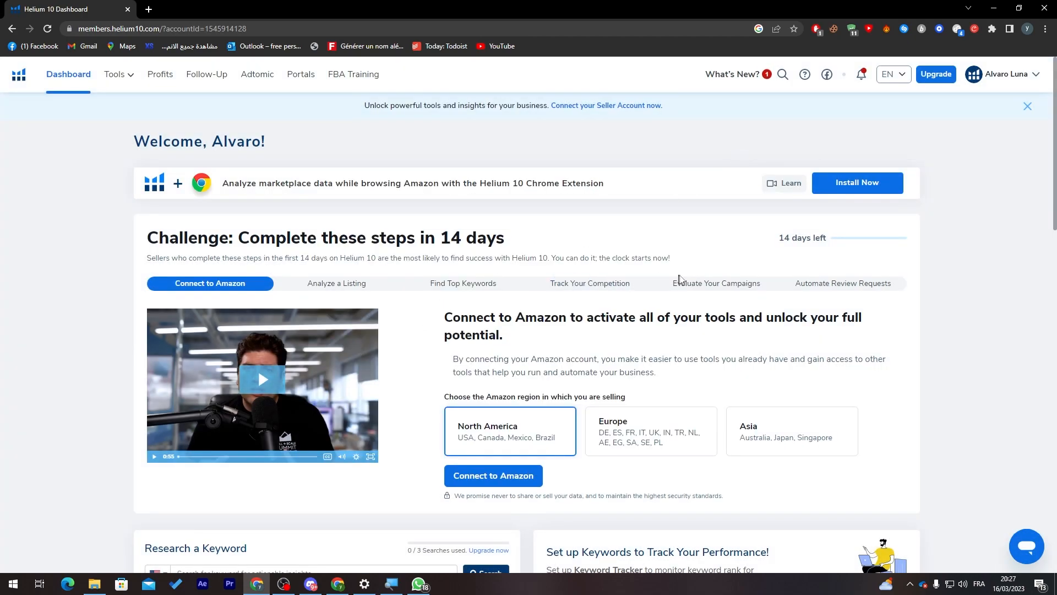
View the Amazon Seller Central sign-in window for connecting the account and close it without signing in
scroll(633, 275, "down", 4)
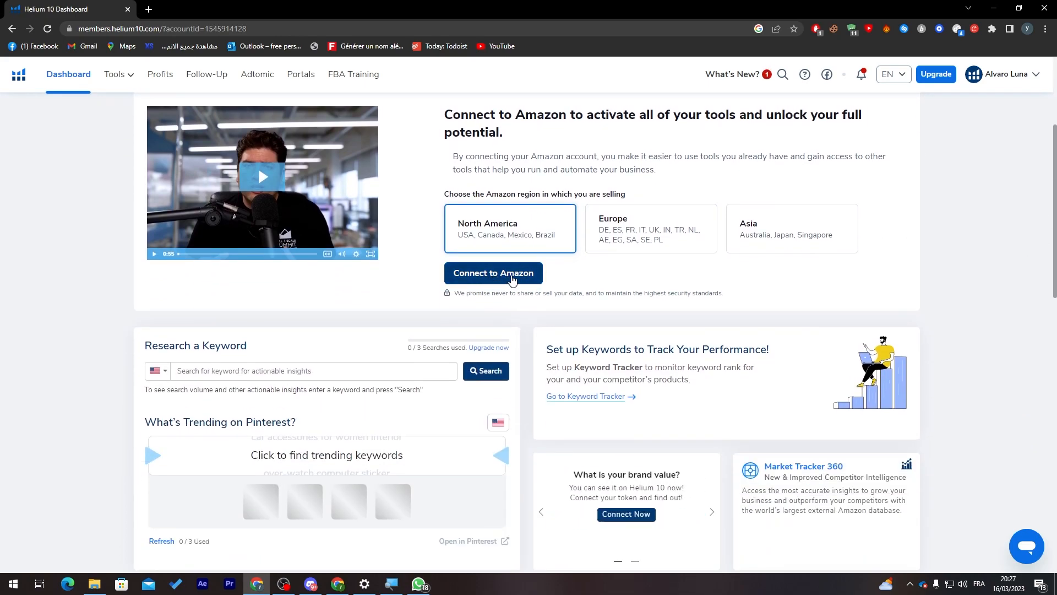
left_click(493, 273)
left_click_drag(394, 23, 667, 76)
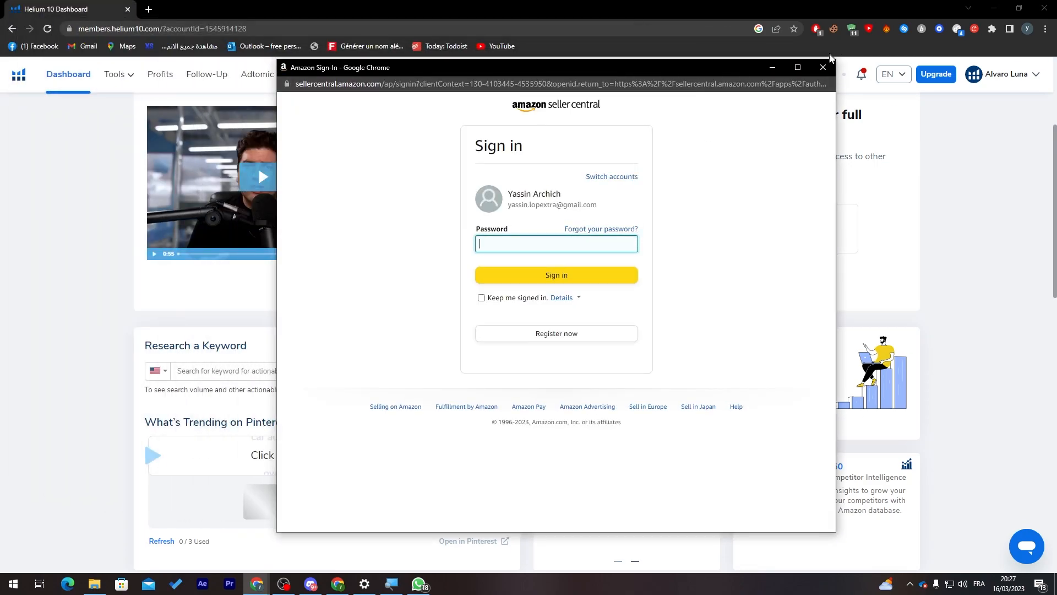
left_click(822, 67)
left_click_drag(1055, 171, 1055, 138)
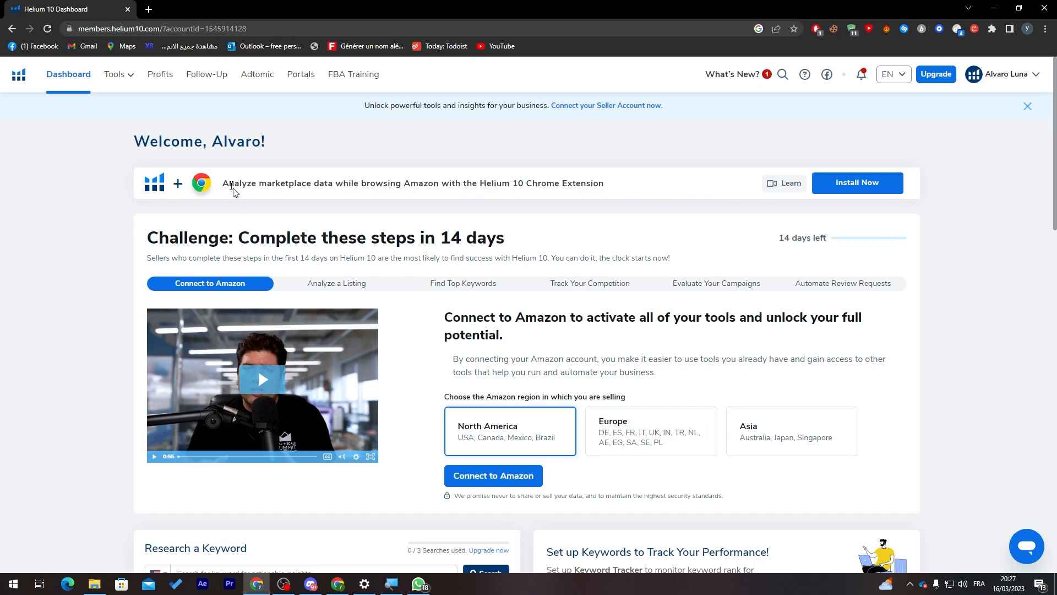
left_click(118, 75)
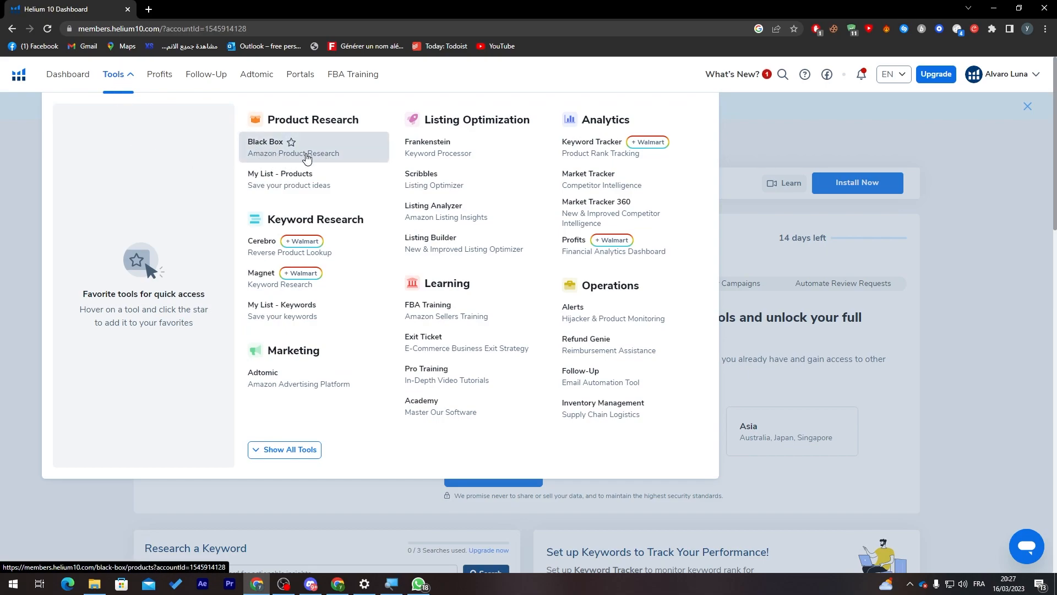
left_click(339, 159)
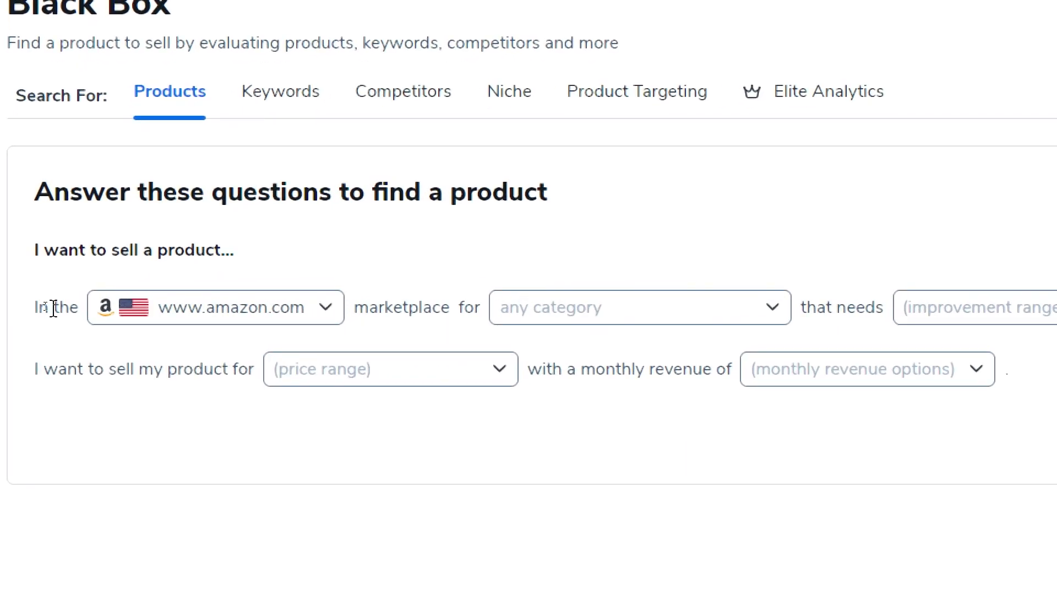
left_click(295, 318)
left_click(498, 204)
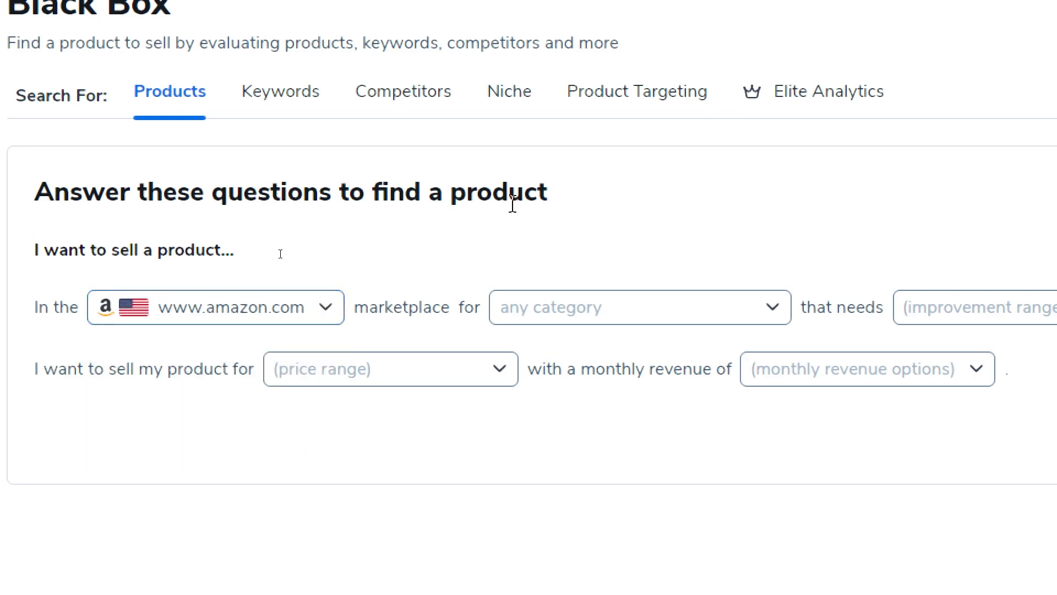
Set the product search category to Computers & Accessories
left_click(640, 312)
left_click_drag(793, 424, 789, 517)
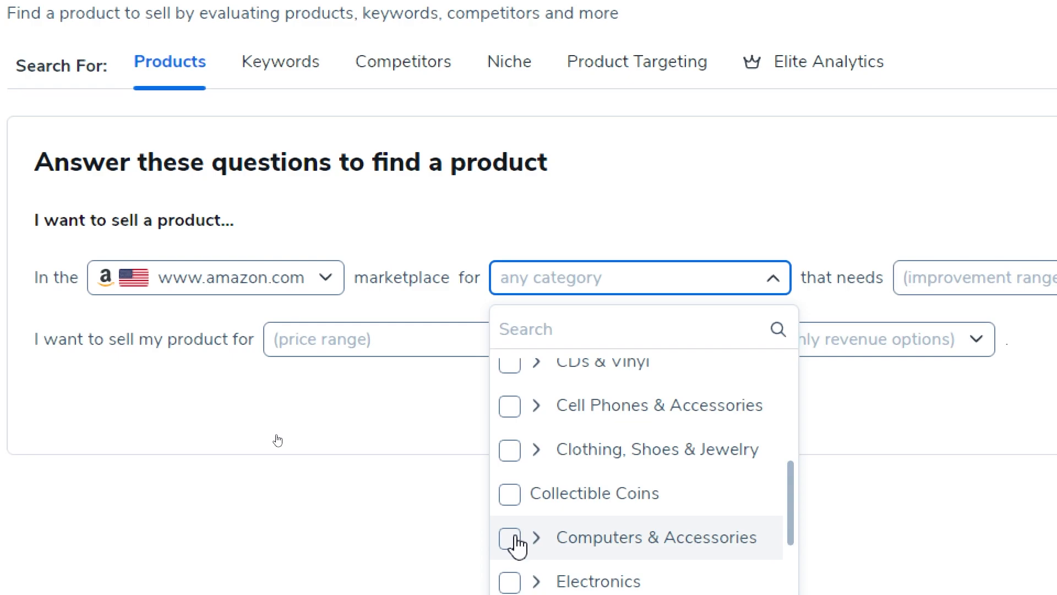
left_click(510, 538)
left_click(826, 255)
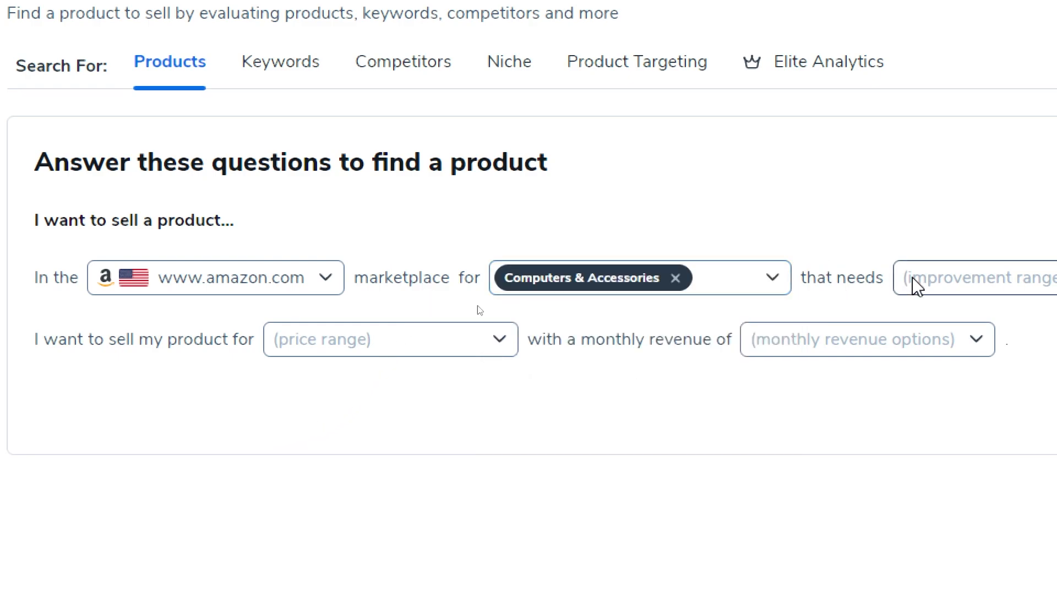
Set the selling price range of the product search to $30-100
left_click_drag(36, 341, 190, 342)
left_click(336, 347)
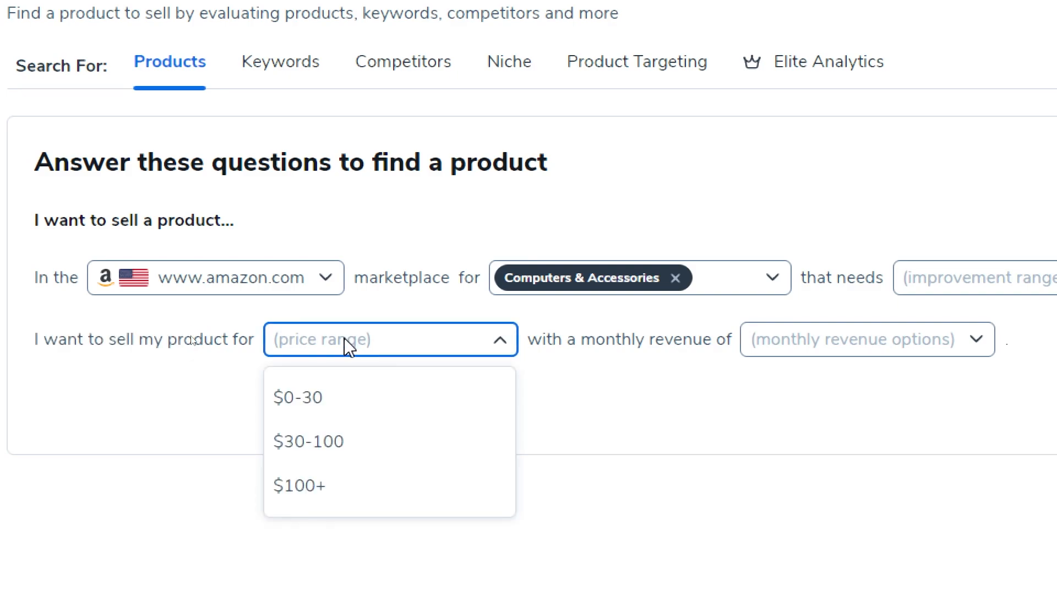
left_click(315, 441)
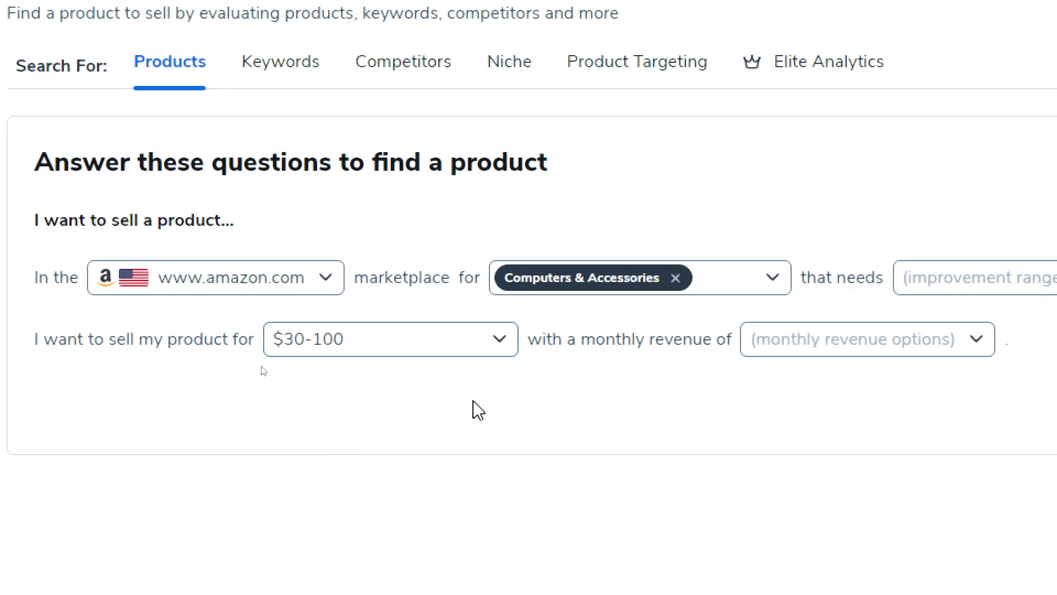
Set the needed improvement to "a little" and the monthly revenue to $1,000-10,000
left_click_drag(807, 278, 848, 278)
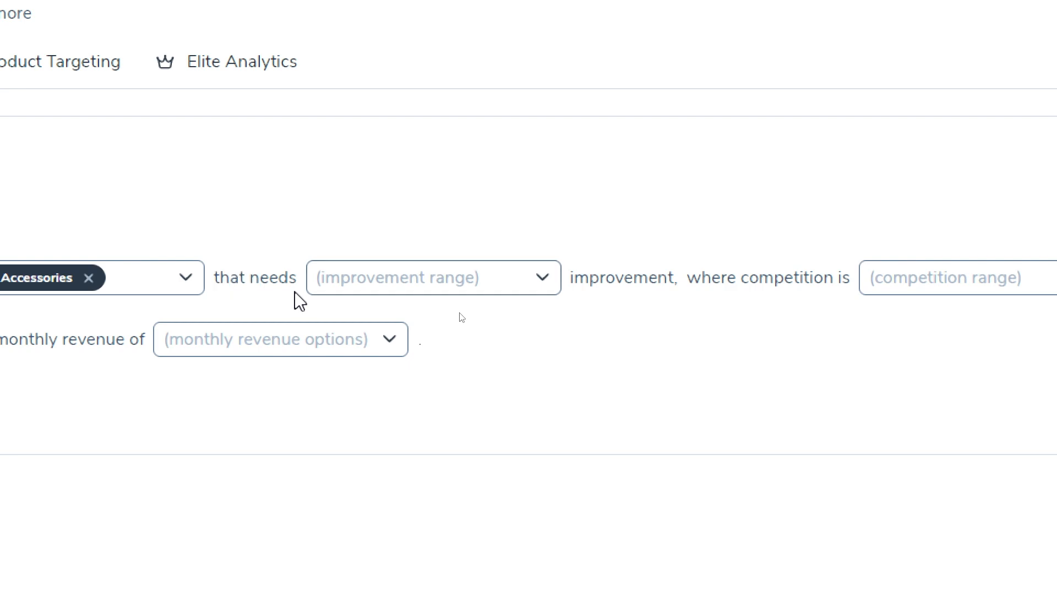
left_click(366, 283)
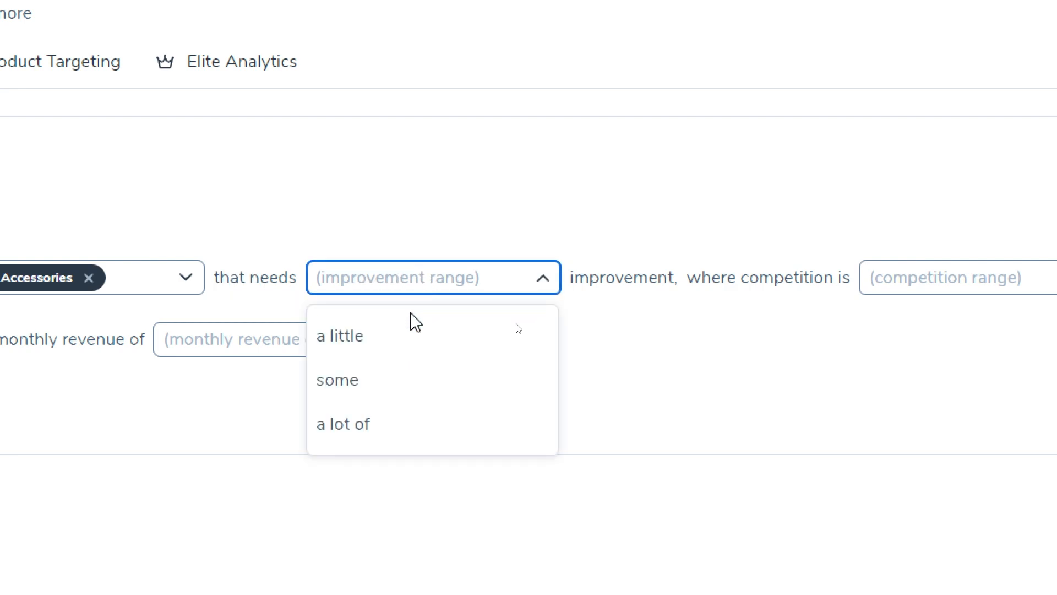
left_click(370, 345)
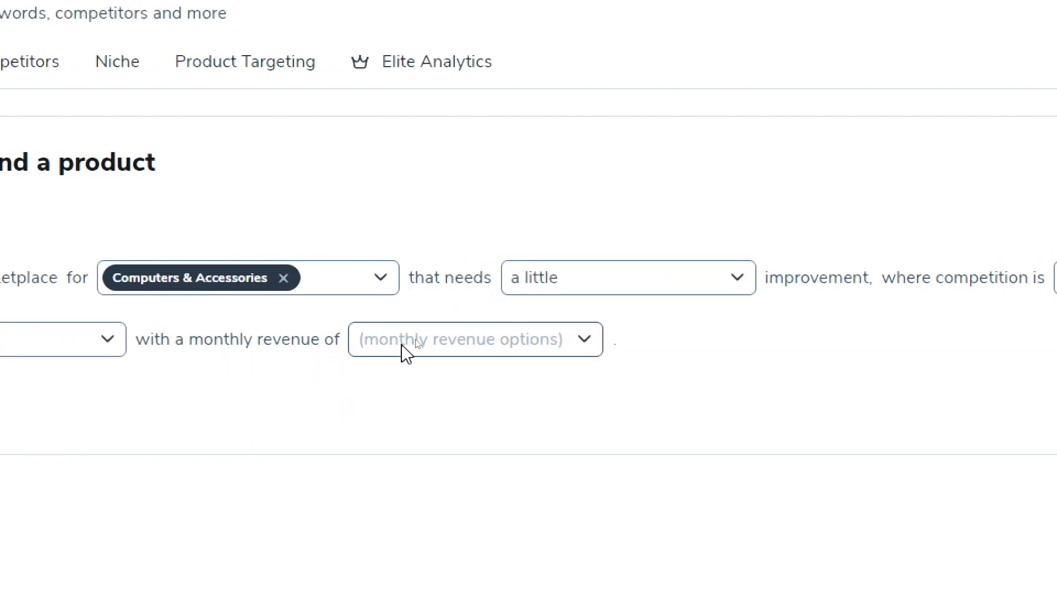
left_click(407, 352)
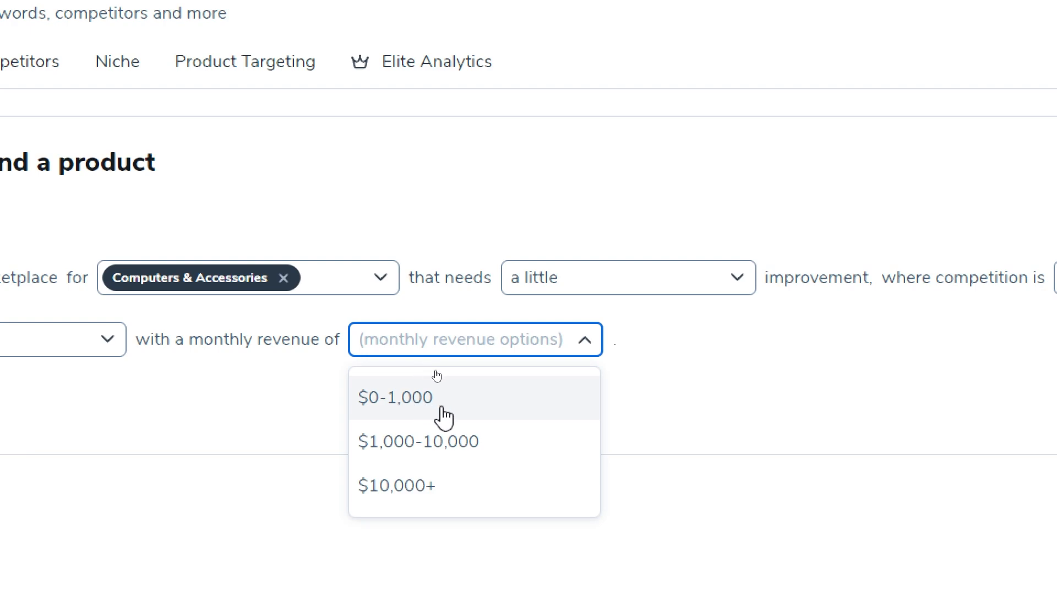
left_click(419, 443)
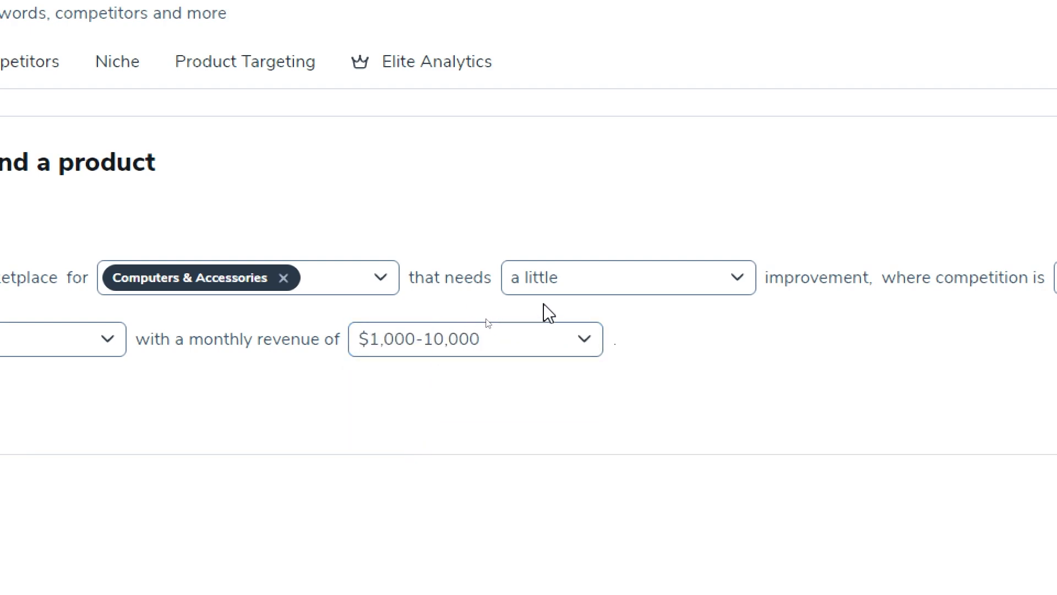
Set the competition range of the product search to medium
left_click_drag(439, 281, 520, 284)
left_click(592, 278)
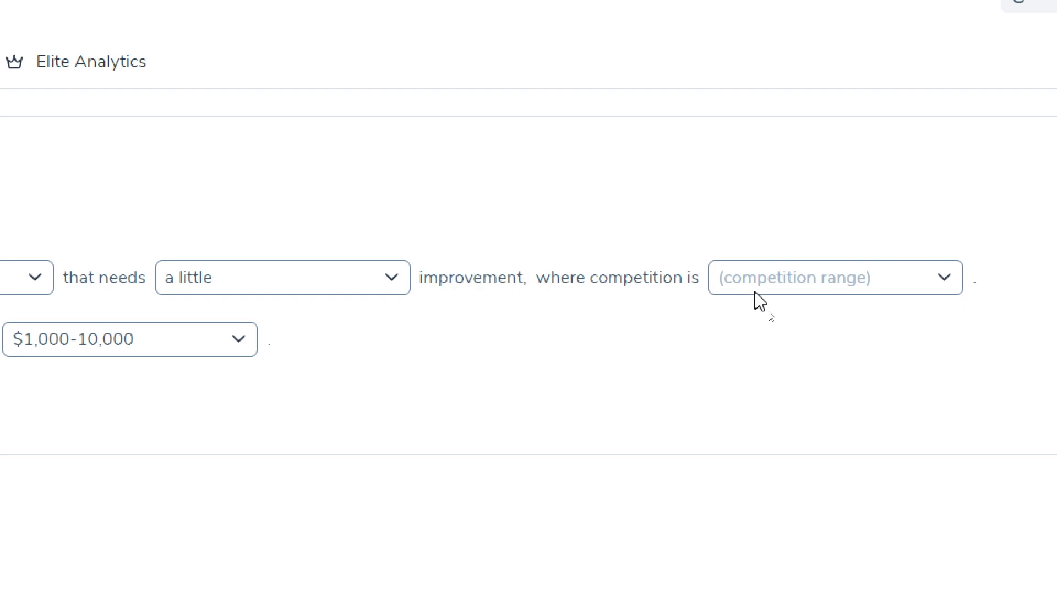
left_click(782, 282)
left_click(770, 386)
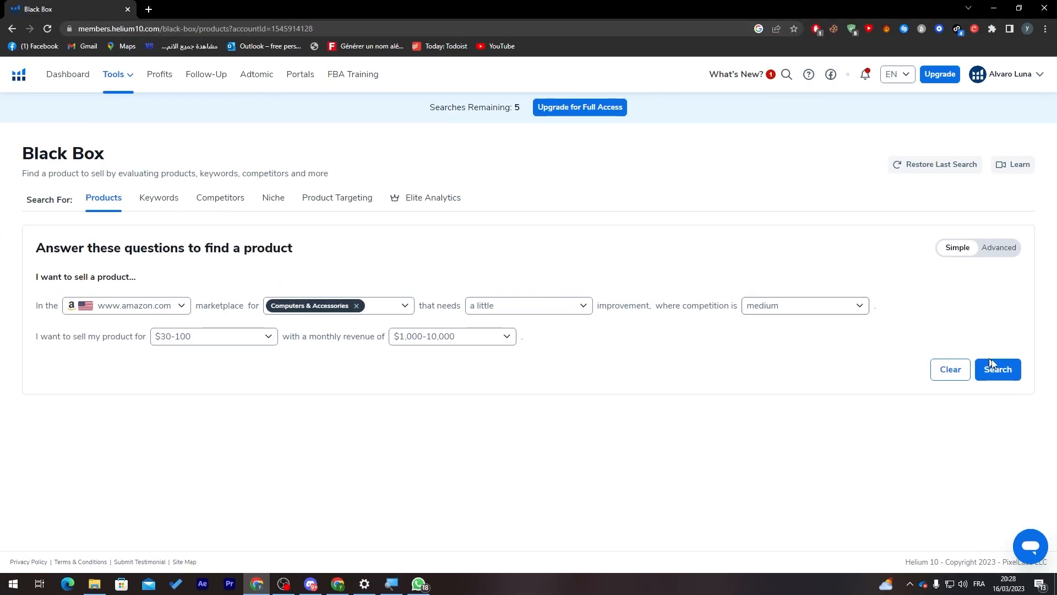
Run the Black Box product search with the chosen criteria
left_click(997, 378)
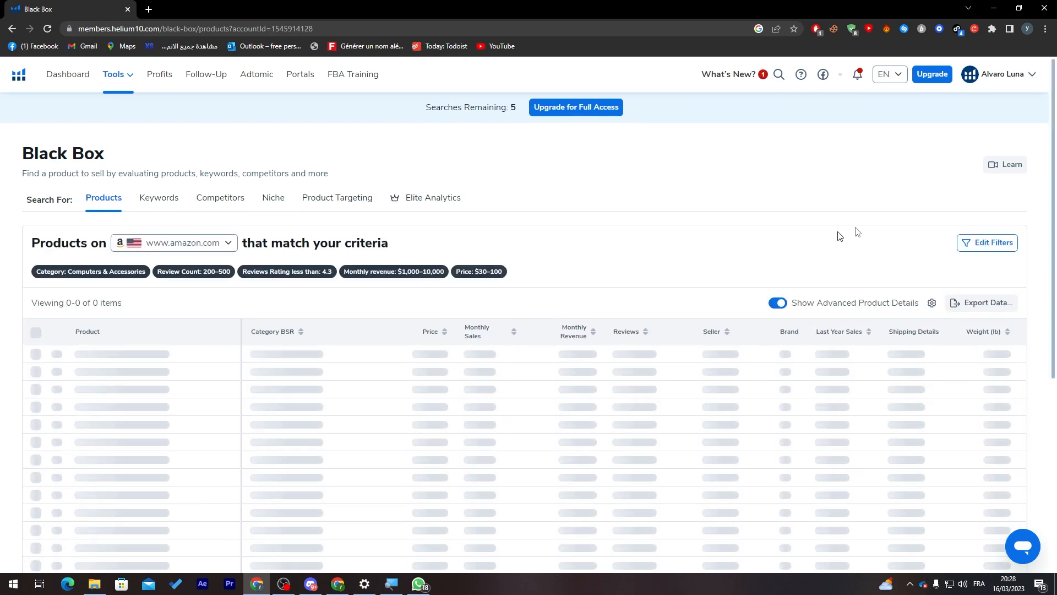
left_click_drag(1053, 131, 1050, 205)
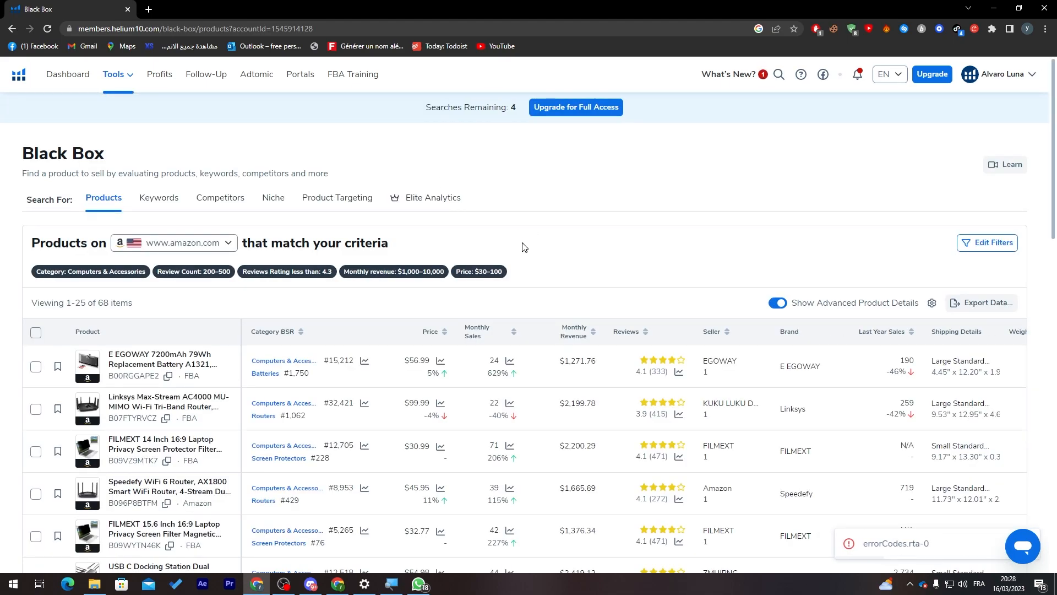
Open the Amazon listing of the E EGOWAY replacement battery from the results and look through the product page
right_click(185, 359)
left_click(154, 319)
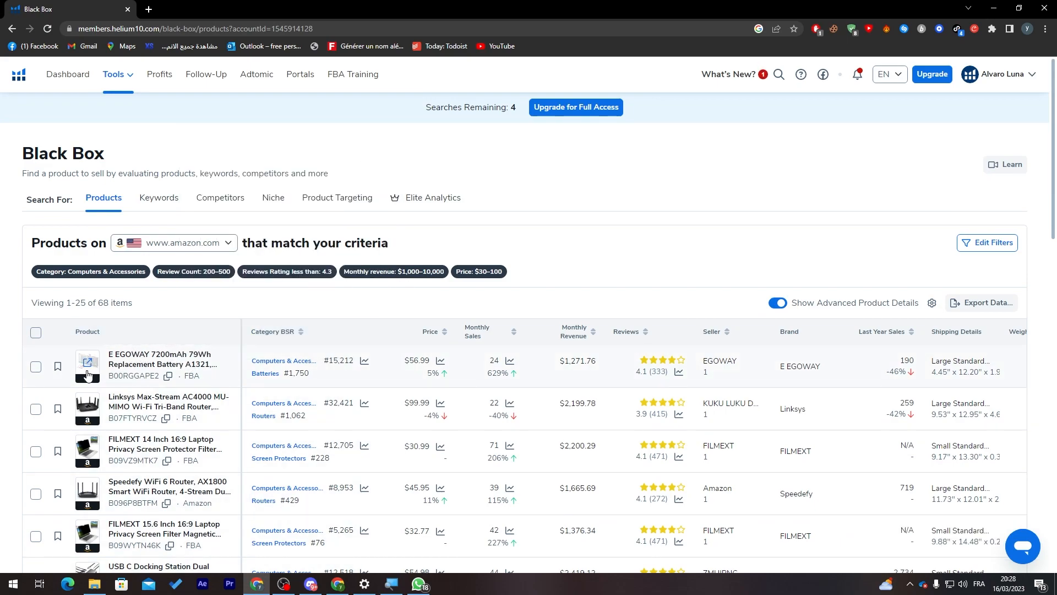
left_click(153, 364)
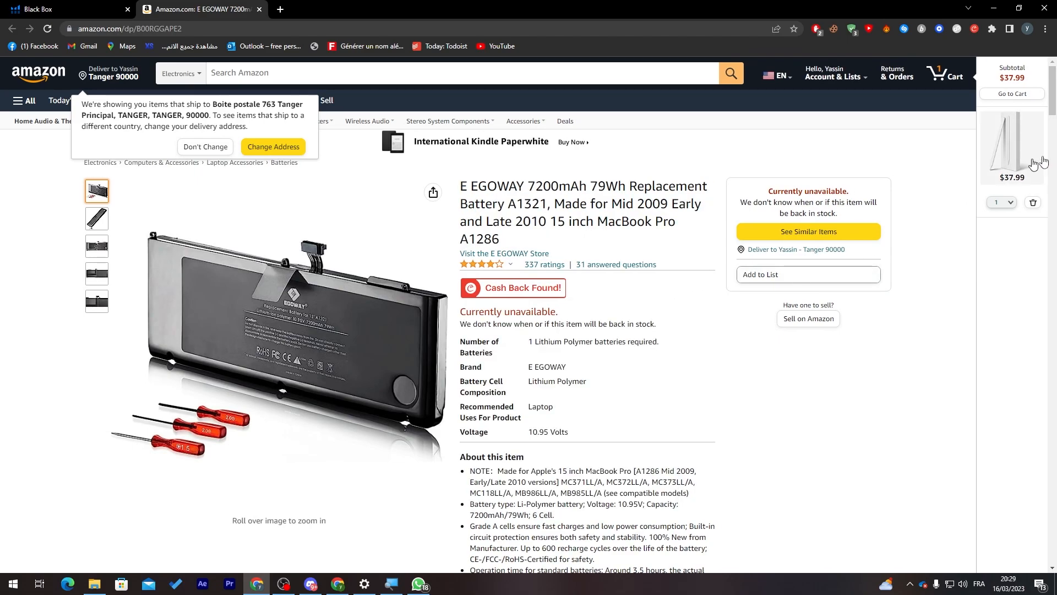
scroll(1020, 168, "down", 8)
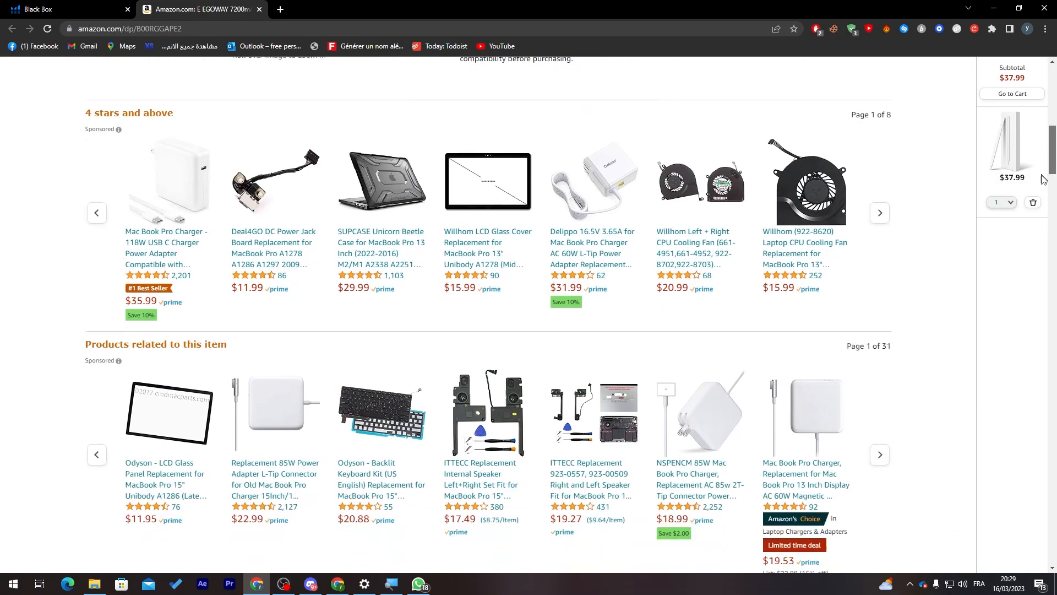
scroll(1035, 144, "up", 9)
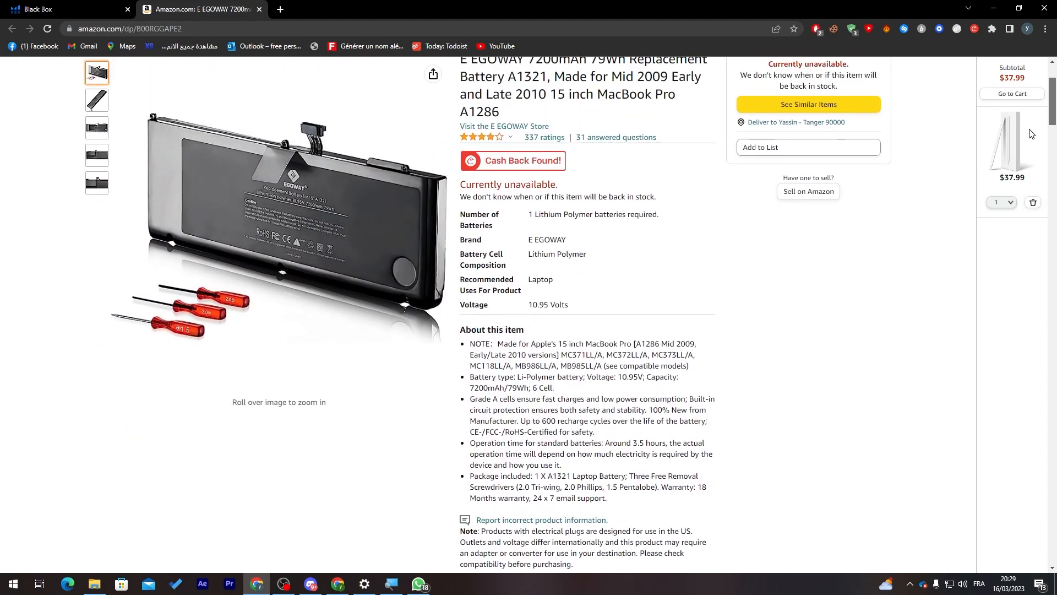
Return to the Black Box product results and examine each item's price, sales, revenue, reviews and seller
left_click(71, 9)
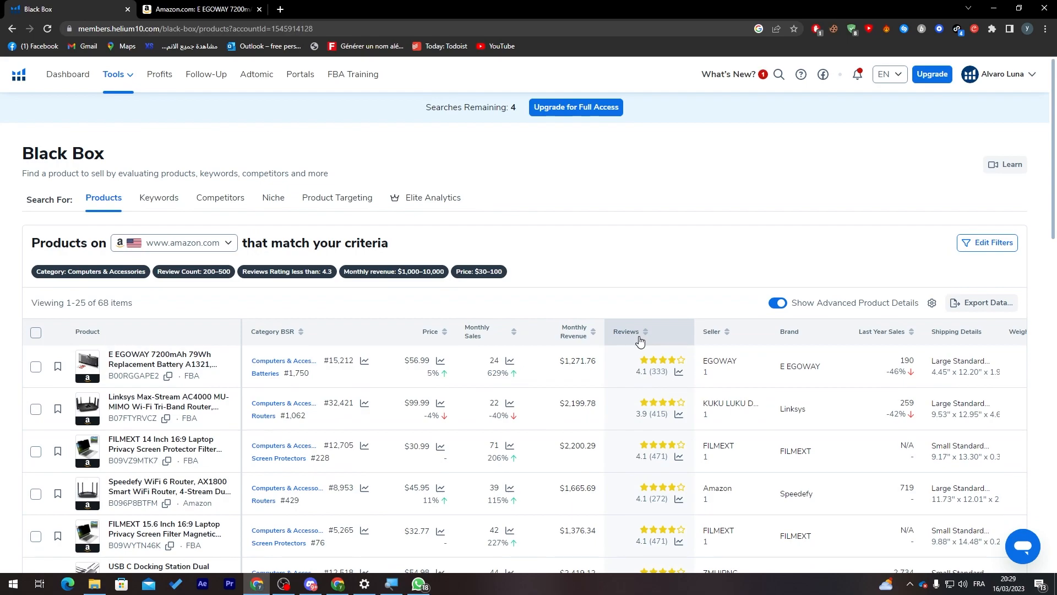
scroll(1016, 272, "down", 5)
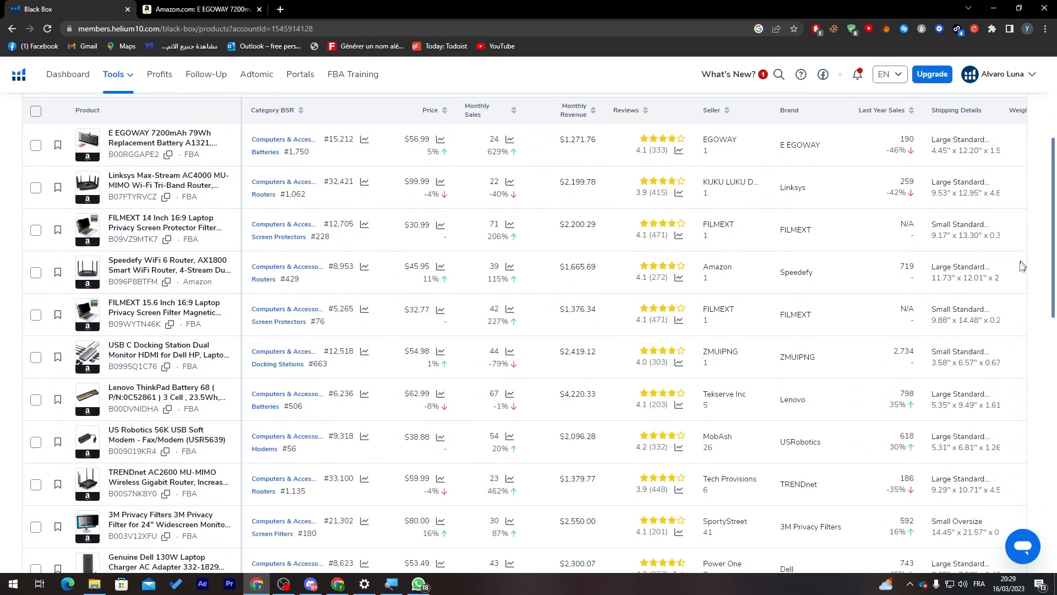
scroll(1018, 280, "up", 2)
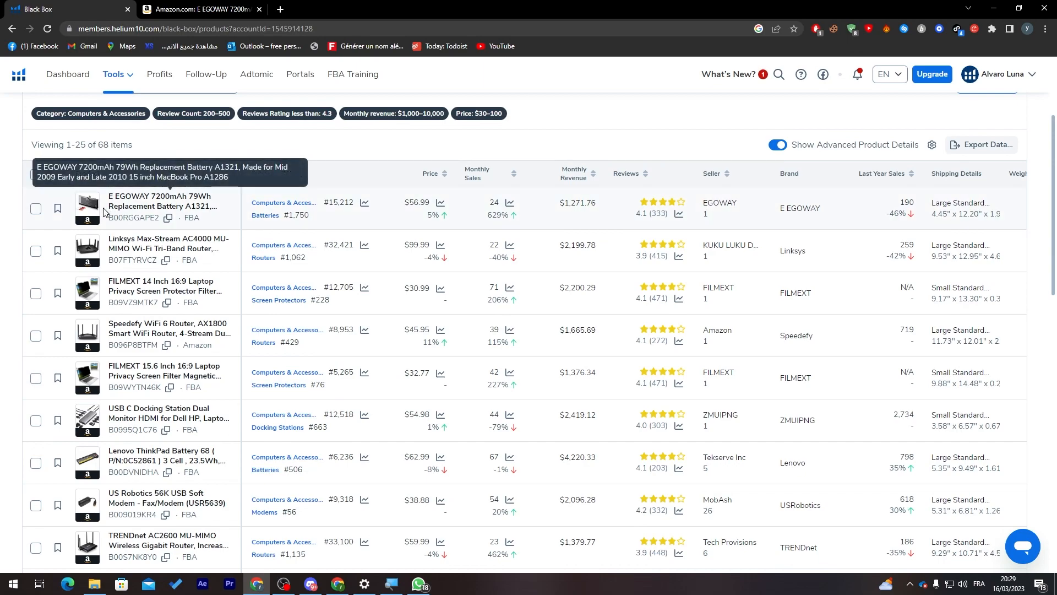
mouse_move(102, 209)
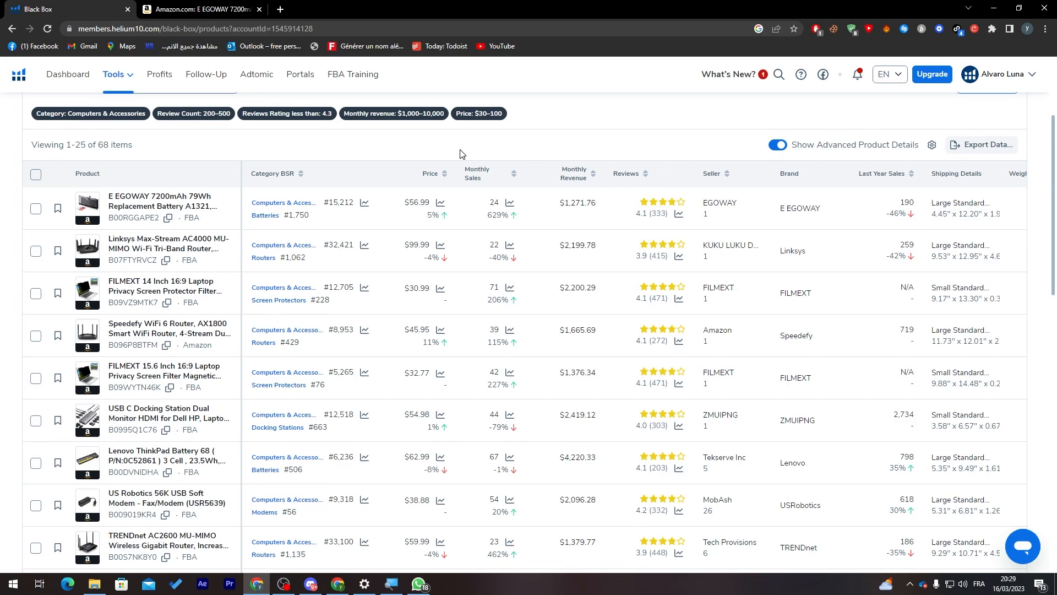
left_click_drag(1055, 243, 1046, 193)
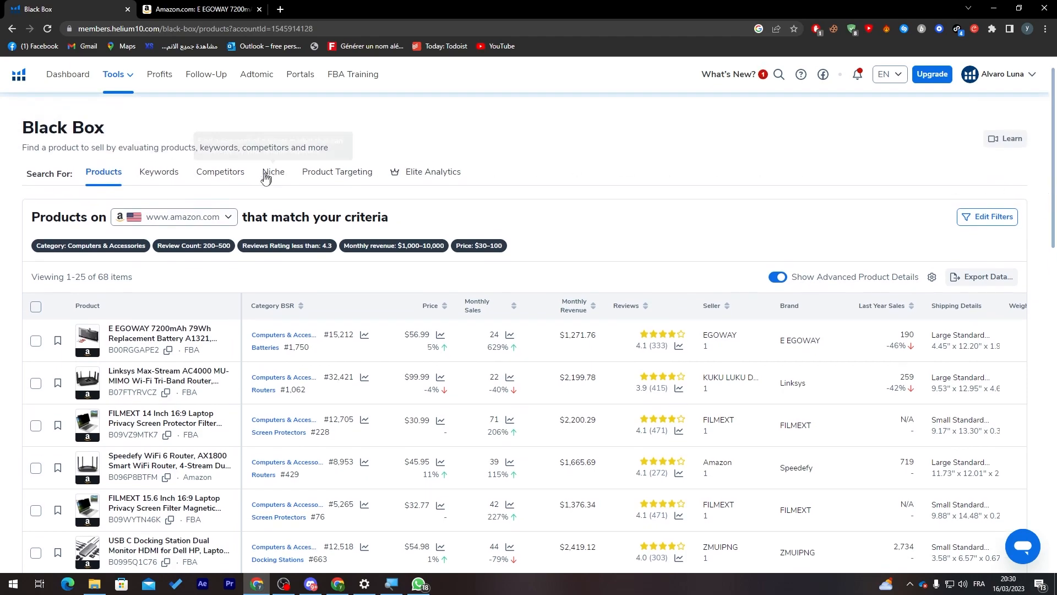
Open the Black Box keyword research and set the search volume range to 100-200
left_click(153, 175)
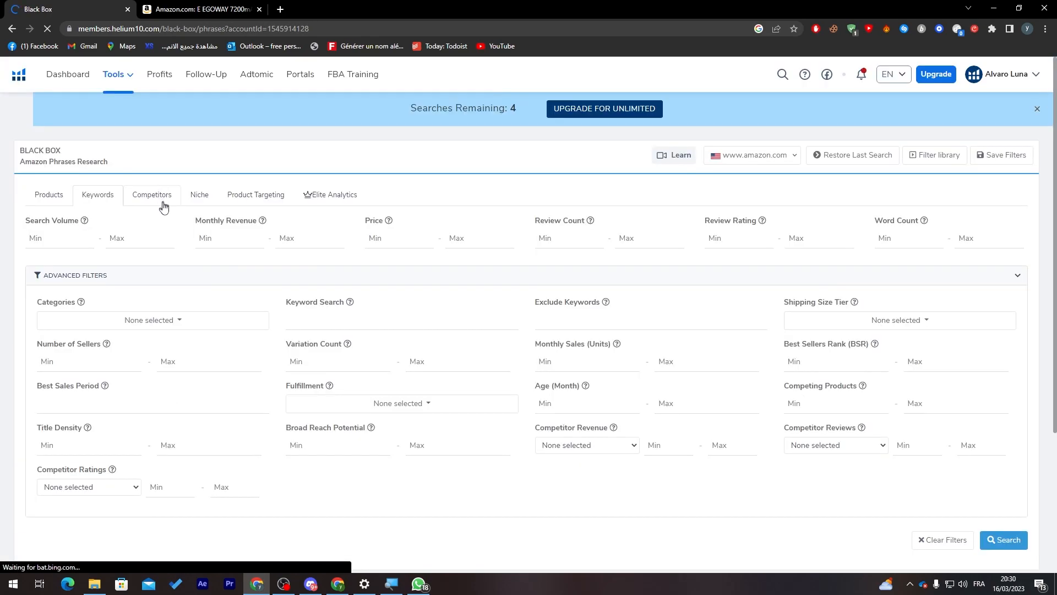
left_click(85, 241)
type("2")
key("ctrl+a")
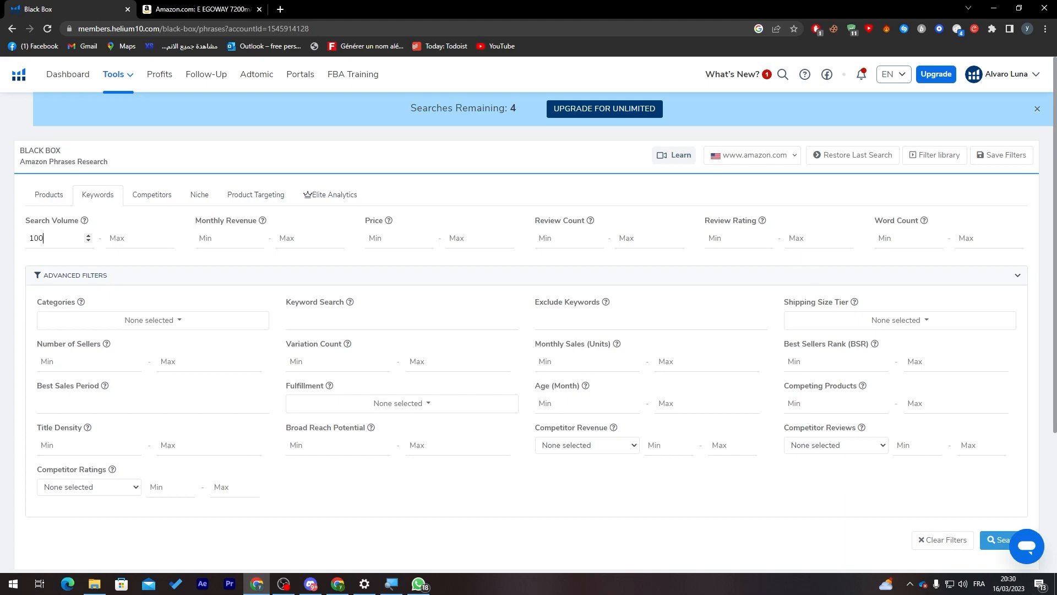
left_click(168, 235)
type("20")
key("BackSpace")
key("BackSpace")
type("2000")
key("BackSpace")
Set the keyword research's monthly revenue range to 600-1000 and its price range to 40-80
left_click(199, 238)
key("BackSpace")
key("BackSpace")
key("BackSpace")
type("600")
key("Tab")
type("100")
key("Tab")
type("40")
type("80")
Set the keyword research category to Computers & Accessories and the searched keyword to "Ram"
left_click(117, 323)
scroll(174, 416, "down", 3)
left_click(118, 425)
left_click(300, 507)
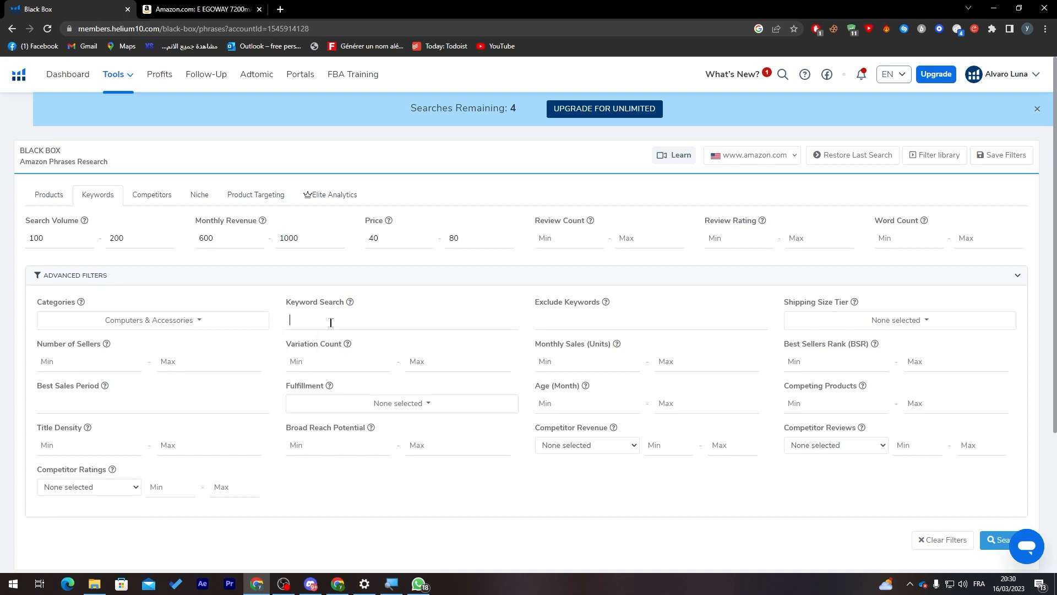
type("Ram")
scroll(881, 396, "down", 1)
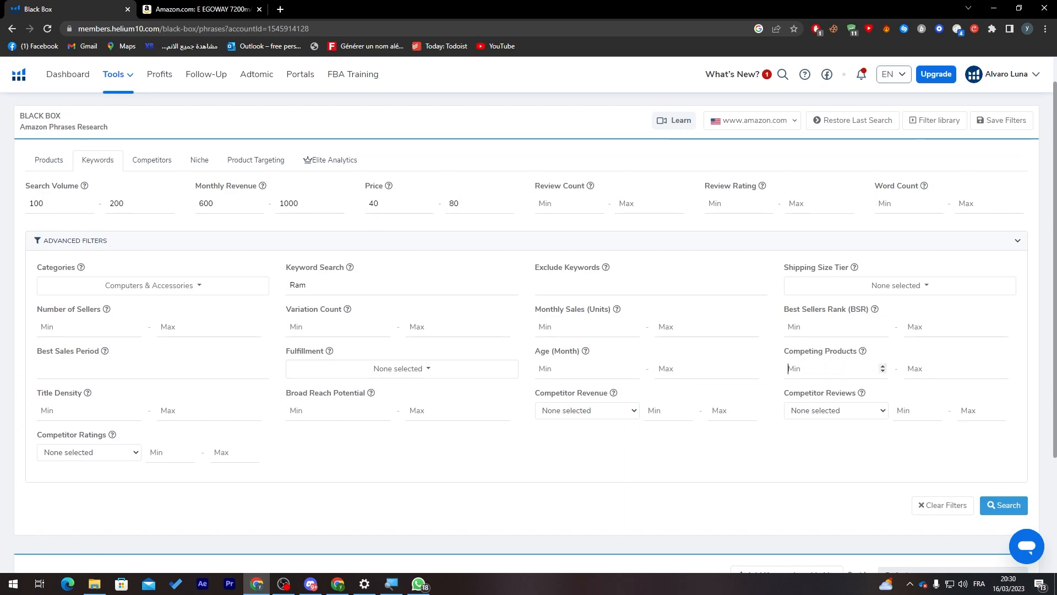
Limit the competing products to 10-30 and run the keyword search
left_click(832, 368)
type("10")
left_click(908, 369)
type("30")
left_click(1004, 505)
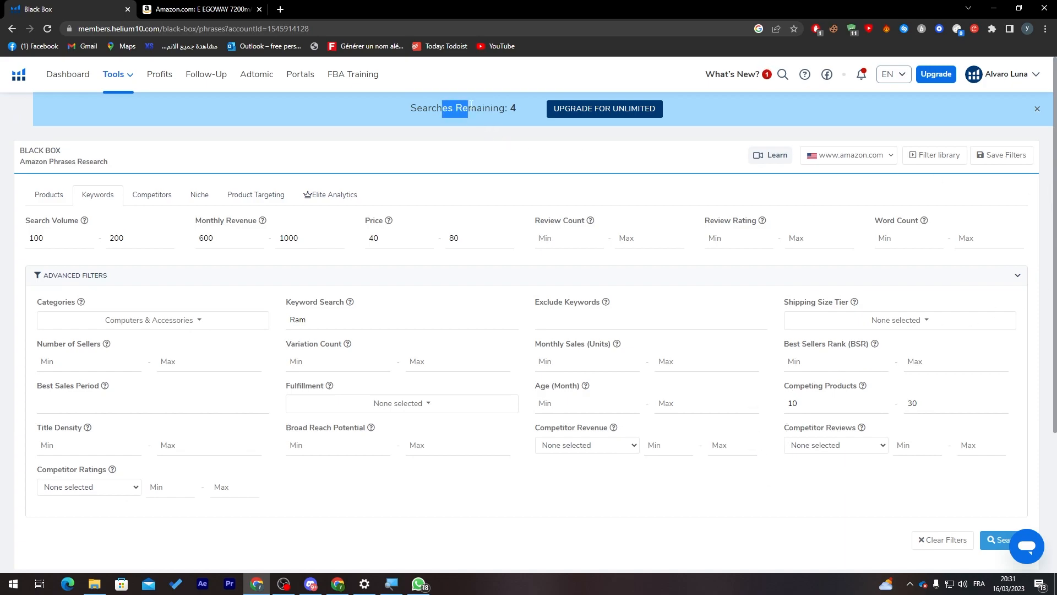
left_click_drag(529, 110, 495, 108)
left_click(495, 108)
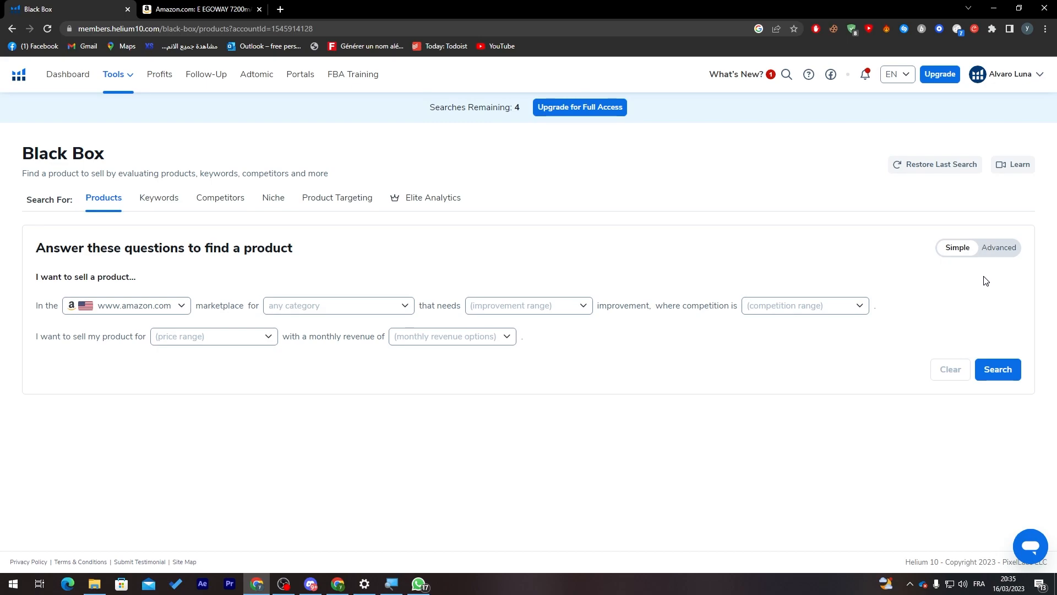
Switch the Black Box product search to advanced mode and look over its product, competitor and sales filters
left_click(1005, 251)
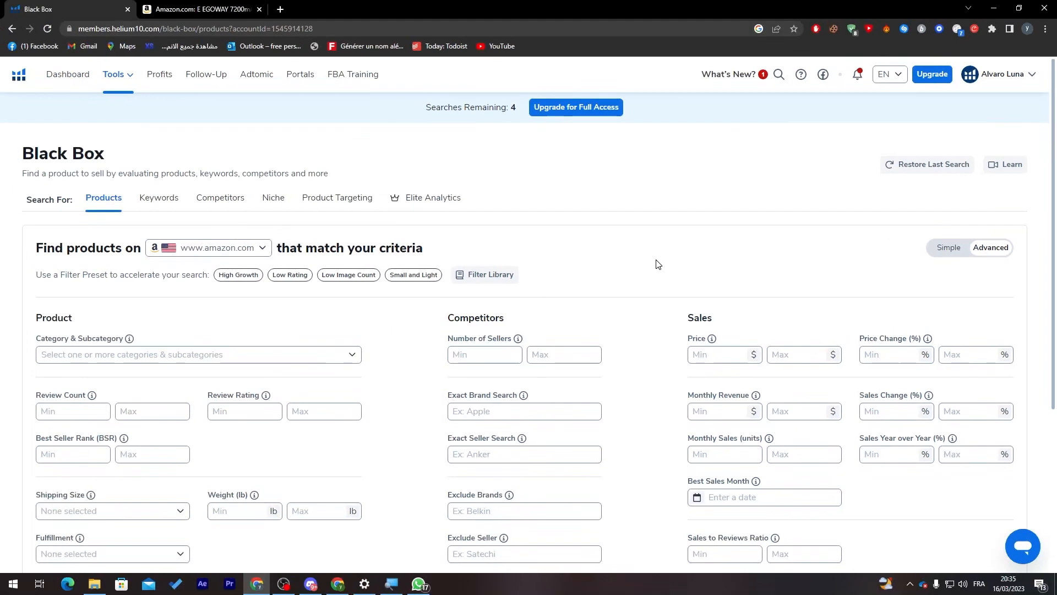
scroll(1056, 241, "down", 3)
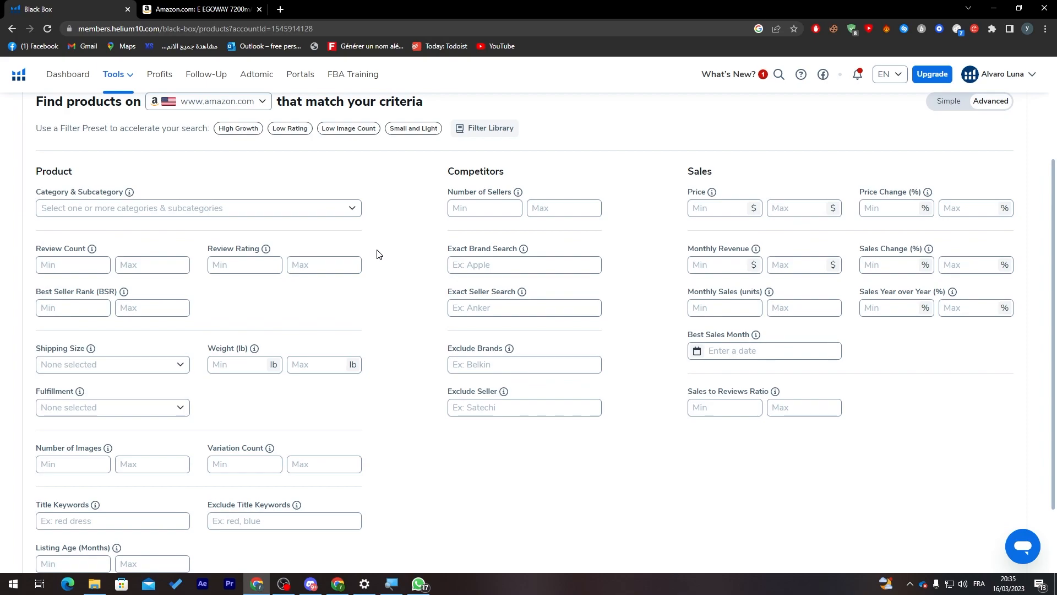
scroll(378, 254, "down", 1)
scroll(407, 220, "up", 1)
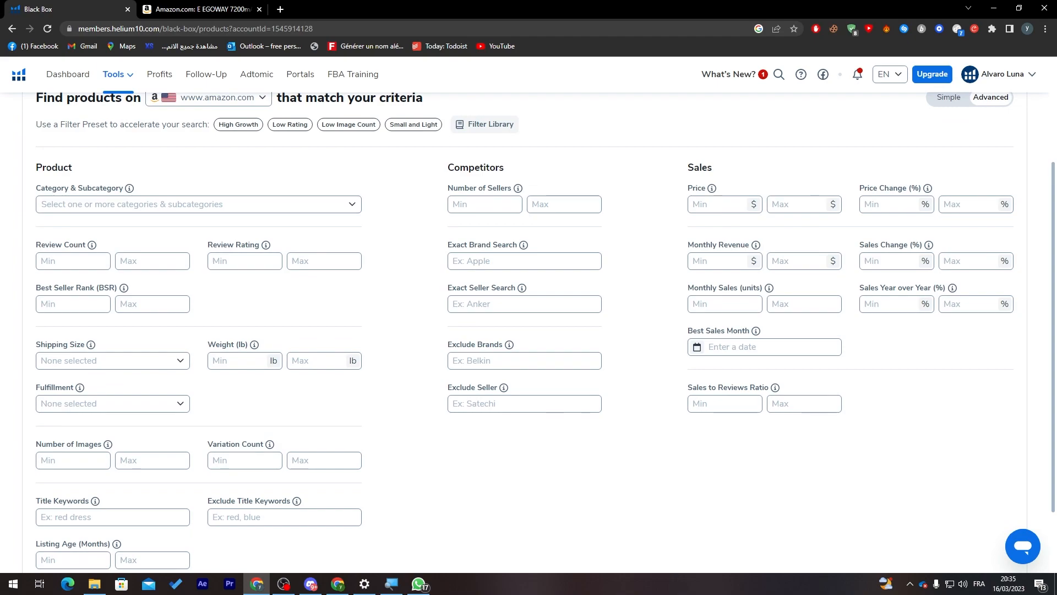
Select Computers & Accessories as the category in the advanced product search
left_click(132, 205)
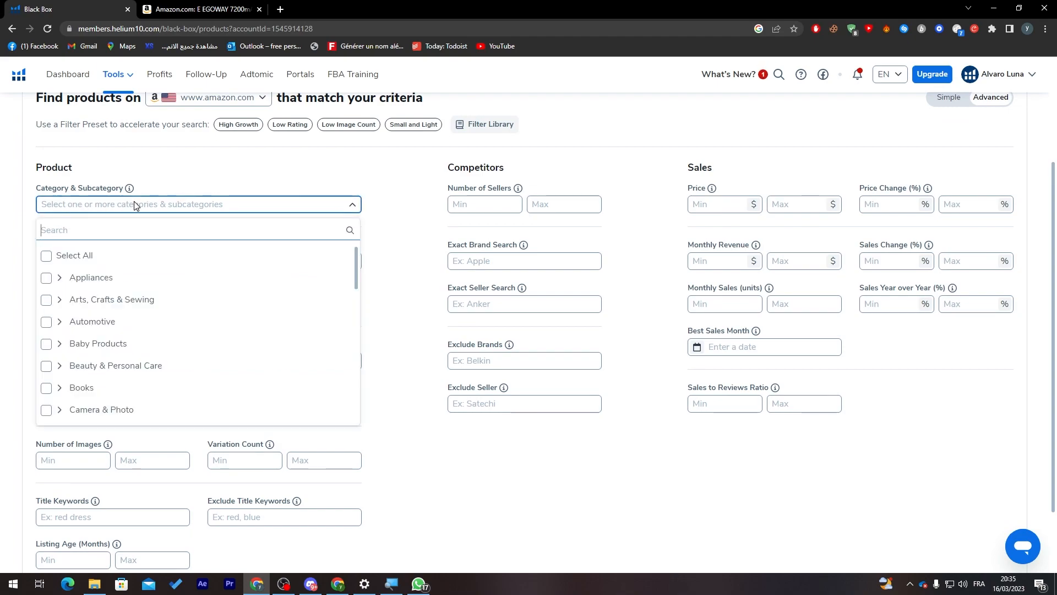
left_click_drag(356, 276, 354, 327)
left_click(118, 341)
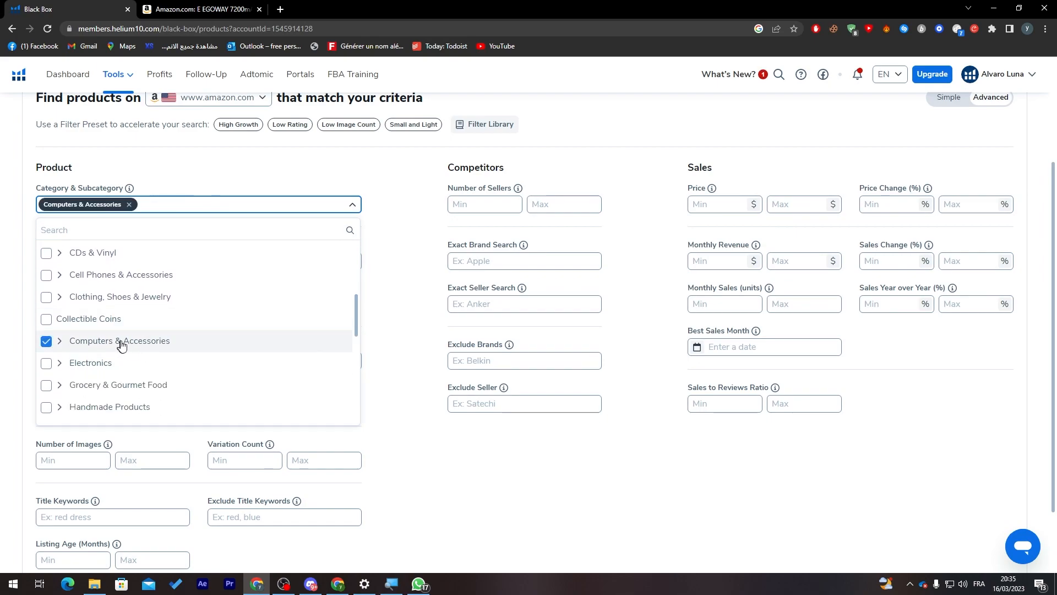
left_click(233, 302)
Set the review count range of the advanced product search to 10-30
left_click(66, 261)
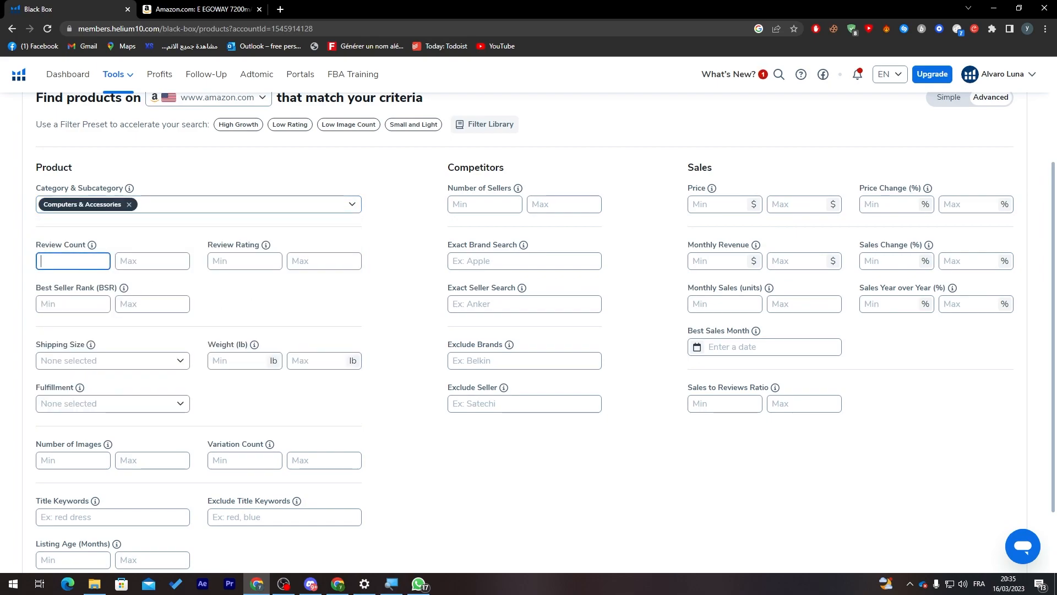
type("19")
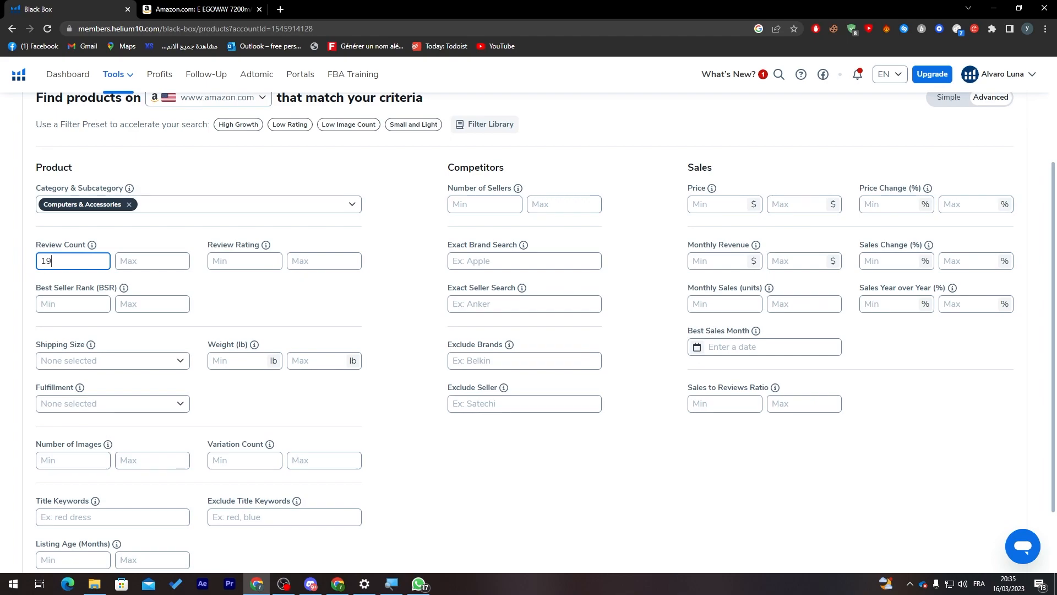
type("0")
left_click(196, 280)
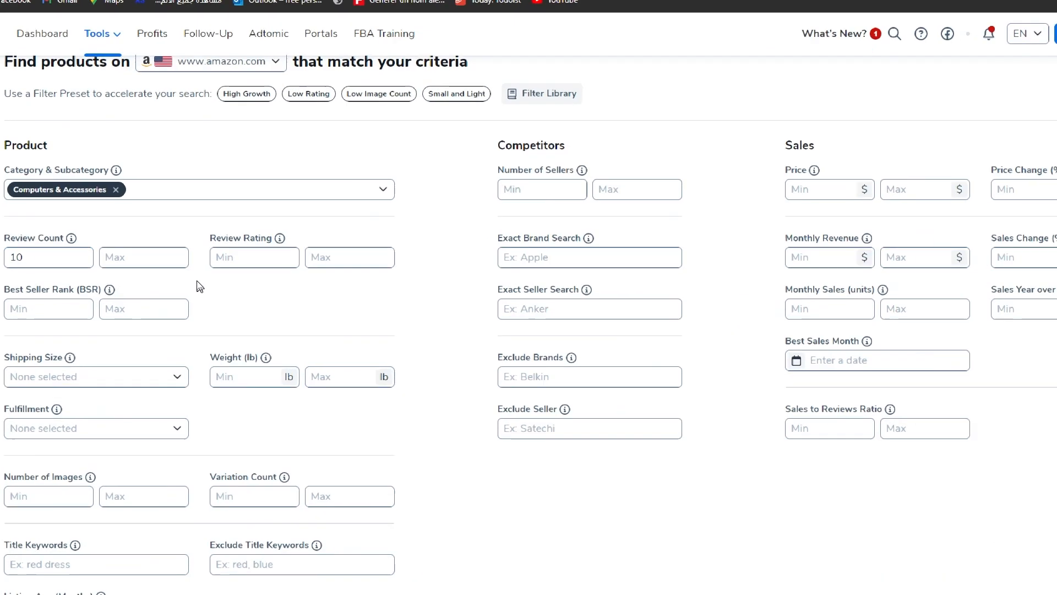
left_click(144, 248)
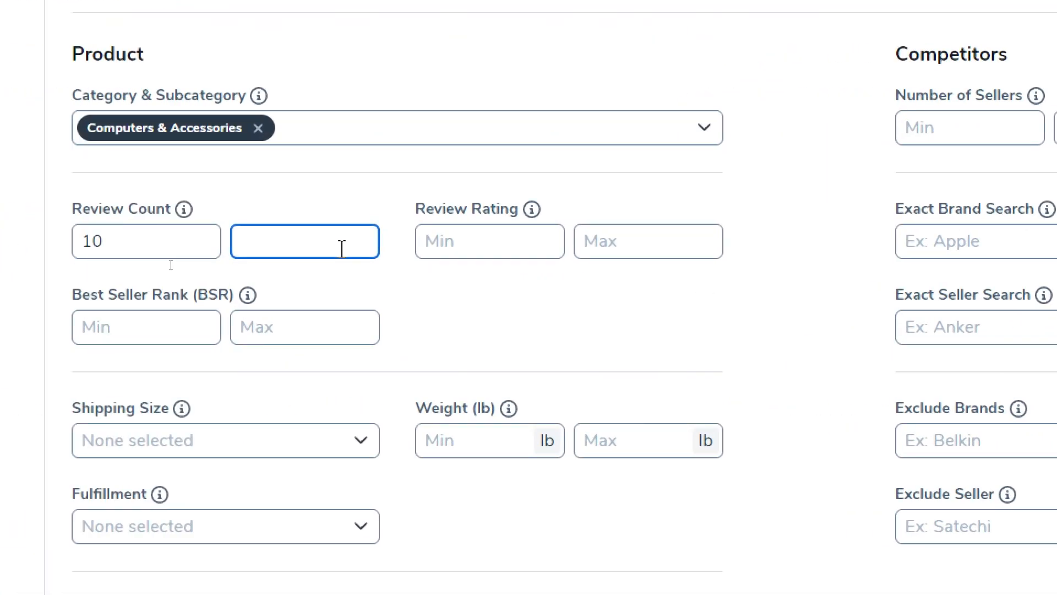
type("30")
Set the review rating range of the advanced product search to 3-5
left_click(563, 242)
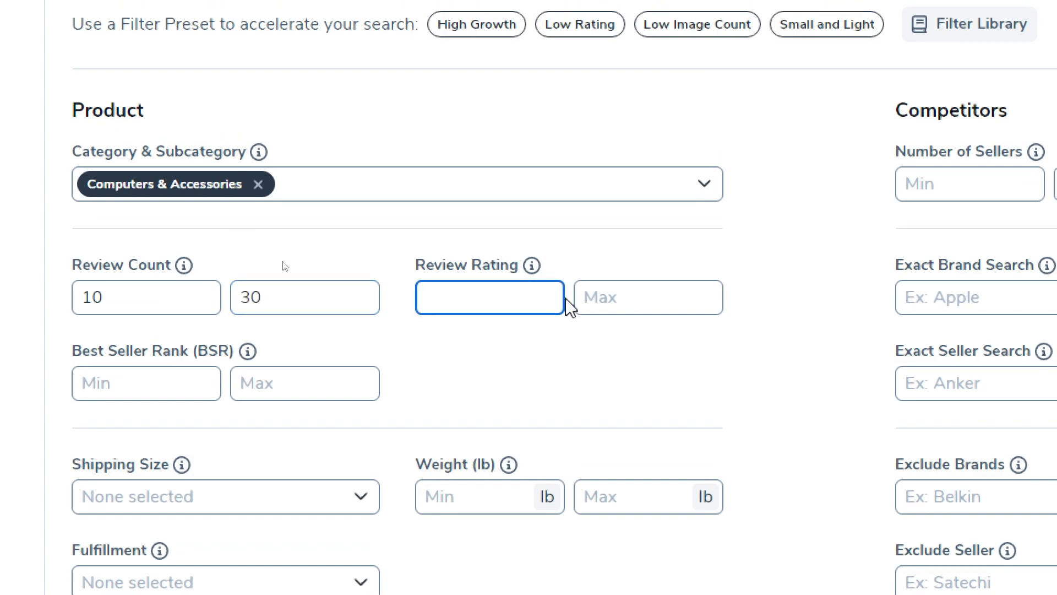
type("3")
left_click(613, 304)
type("6")
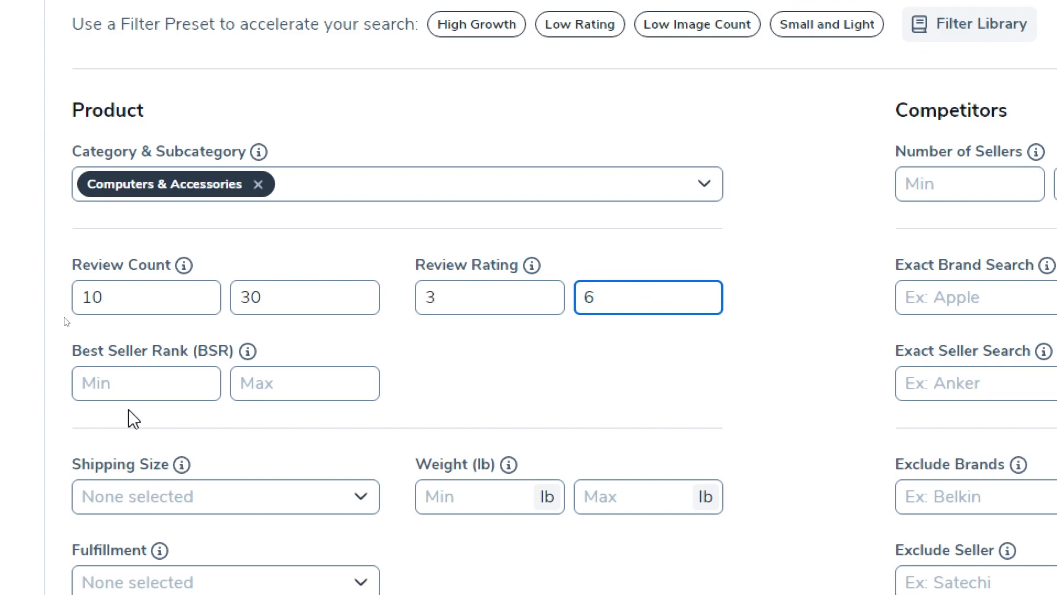
key("BackSpace")
type("5")
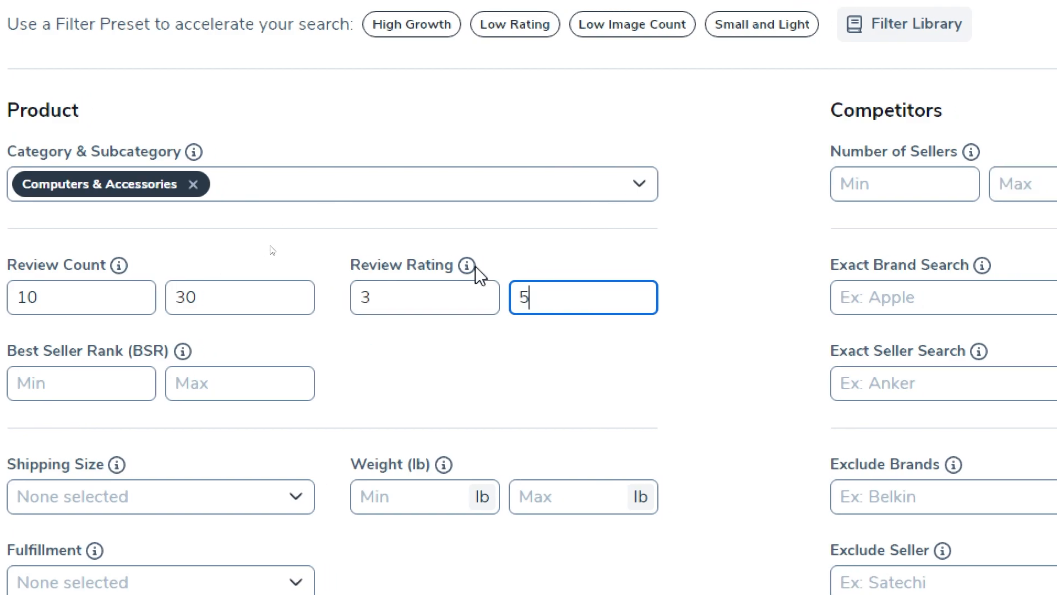
Restrict the shipping size to Small Standard-Size and Large Standard-Size
left_click(71, 389)
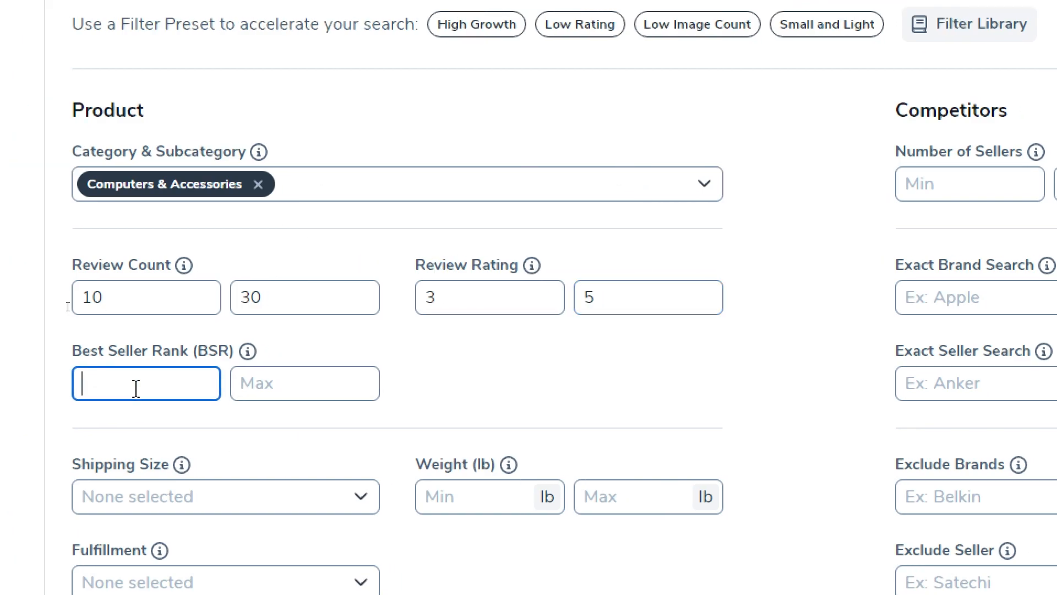
left_click(249, 415)
scroll(255, 507, "down", 4)
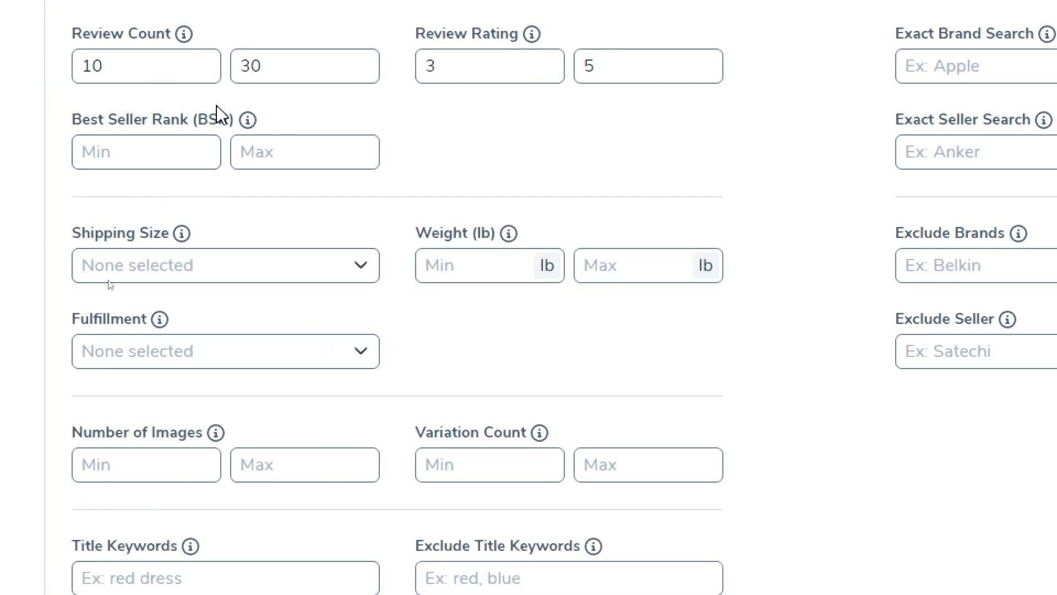
left_click(165, 276)
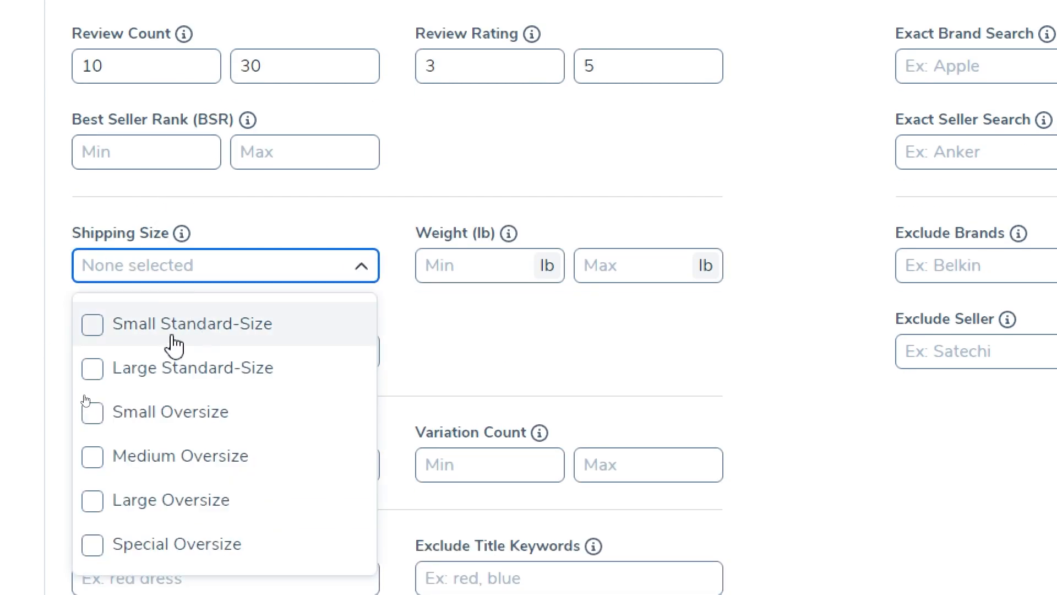
left_click(94, 327)
left_click(93, 411)
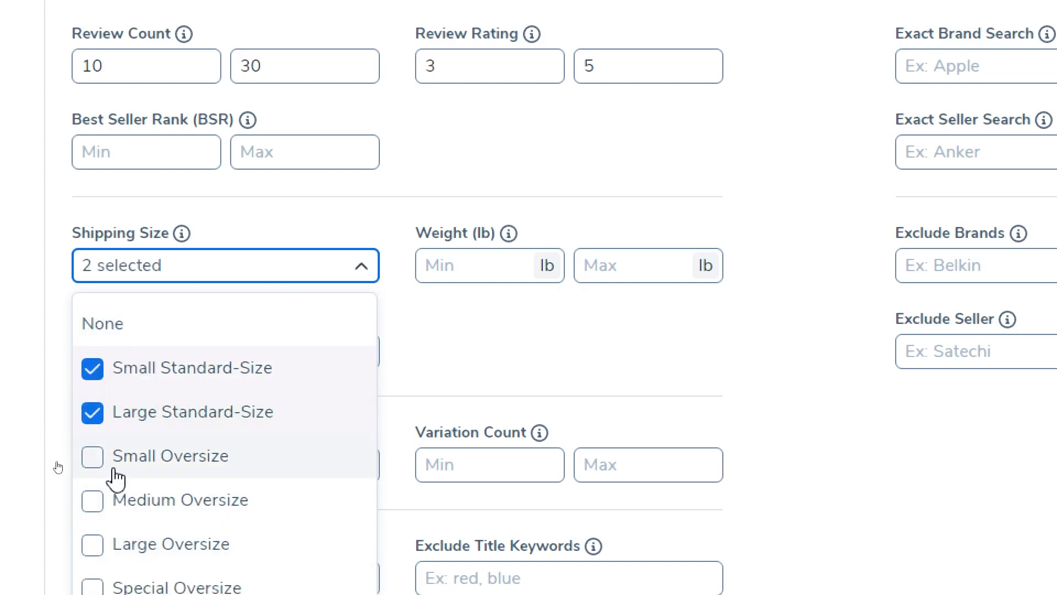
left_click(519, 372)
Set the product weight range to 0-100 lb
left_click(496, 266)
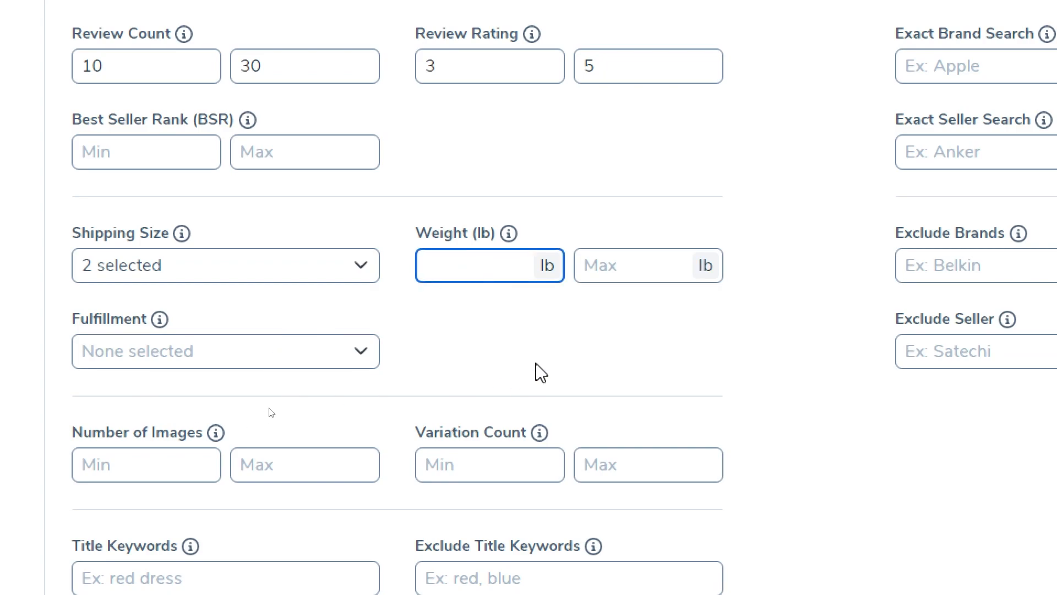
type("0")
scroll(522, 396, "up", 1)
left_click(636, 293)
type("100")
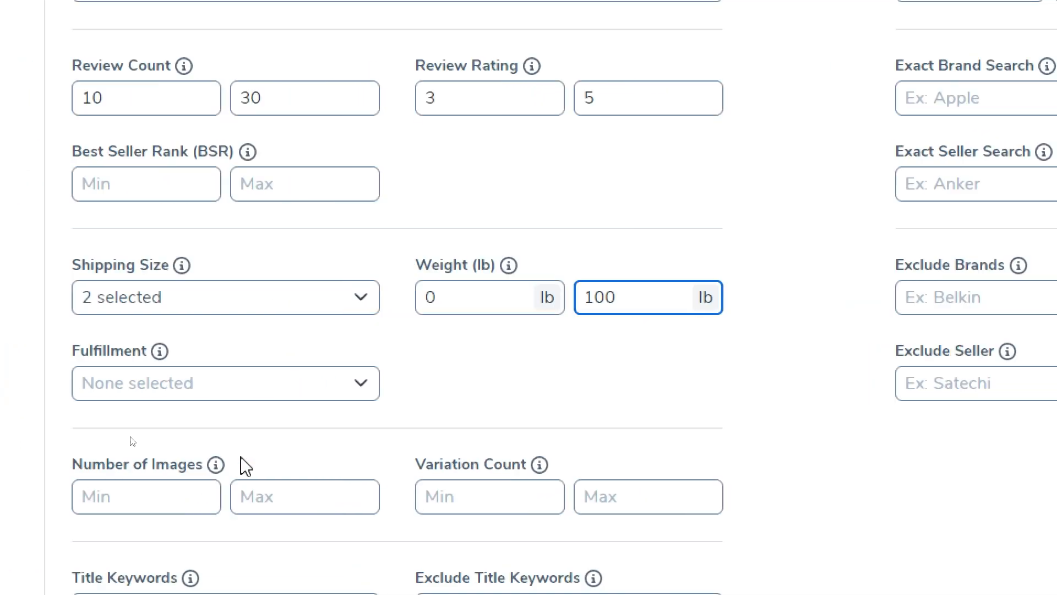
Restrict the fulfillment filter of the advanced product search to Amazon
left_click(231, 383)
left_click(90, 440)
left_click(637, 396)
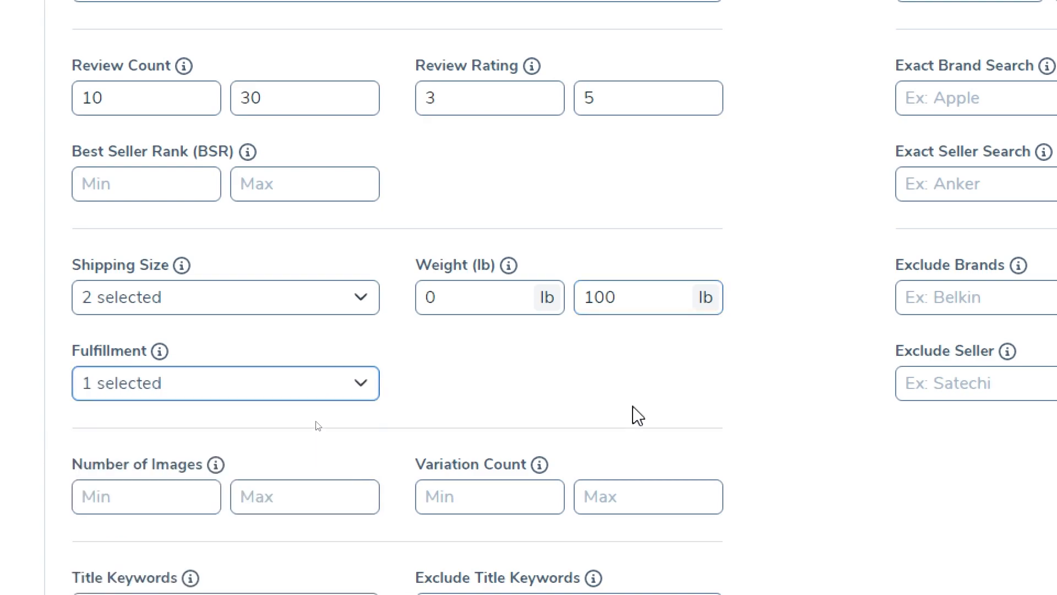
Enter pc as the title keyword of the advanced product search
scroll(637, 397, "down", 2)
left_click(133, 414)
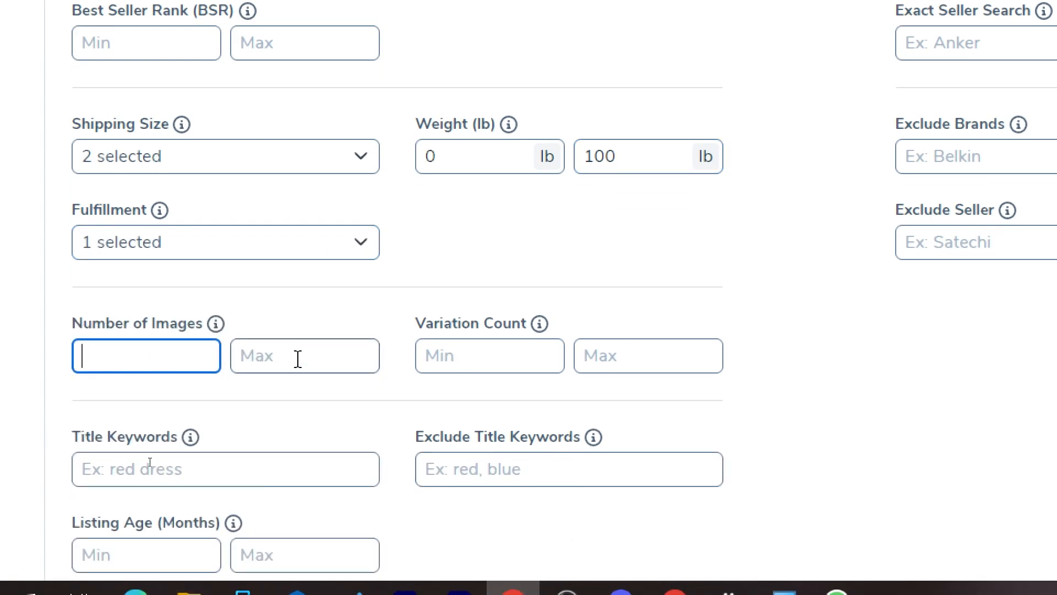
left_click(580, 402)
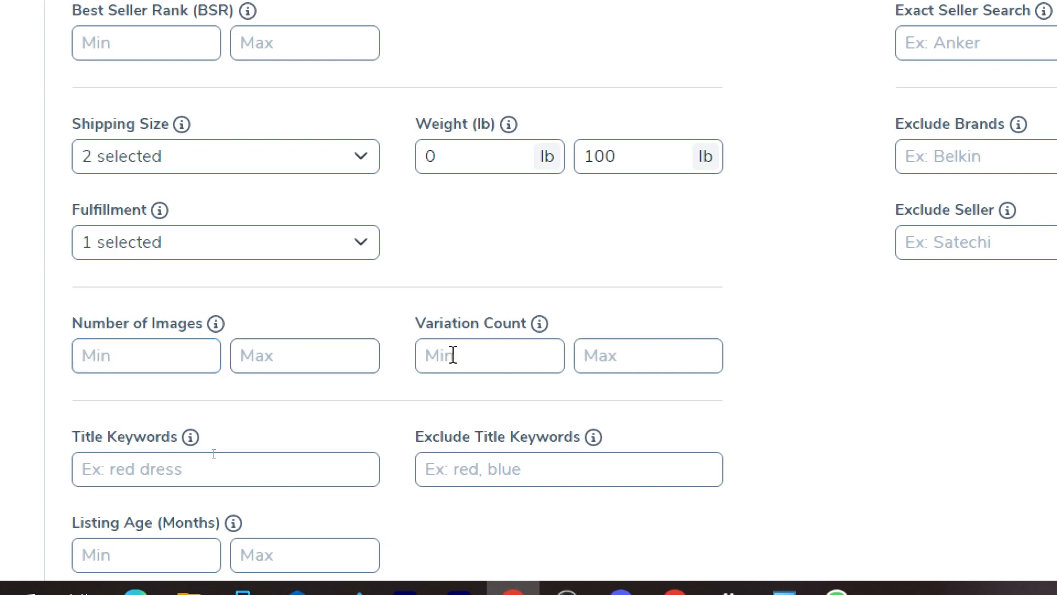
left_click(174, 435)
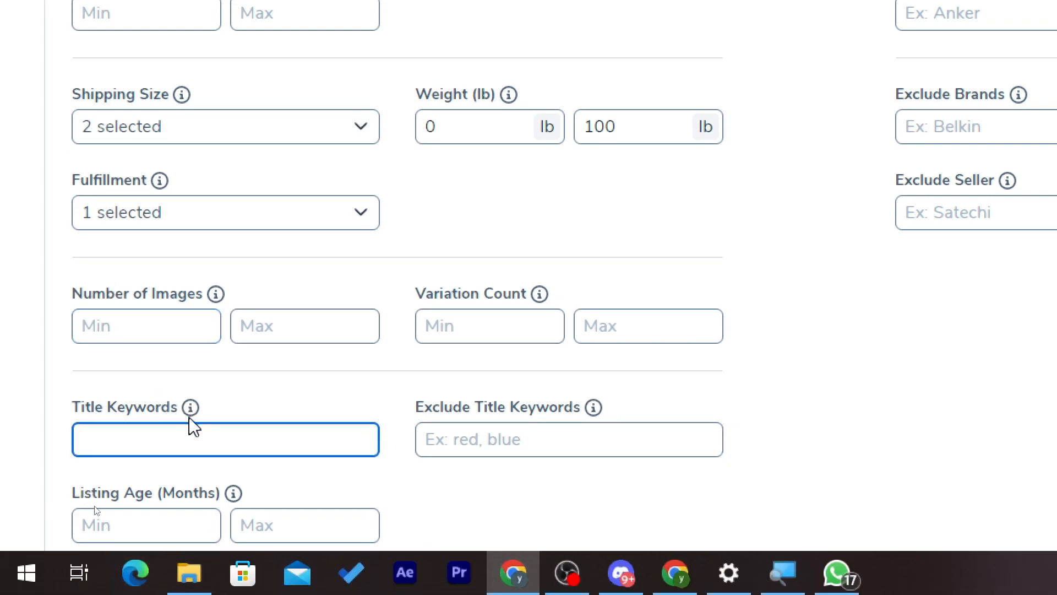
mouse_move(189, 417)
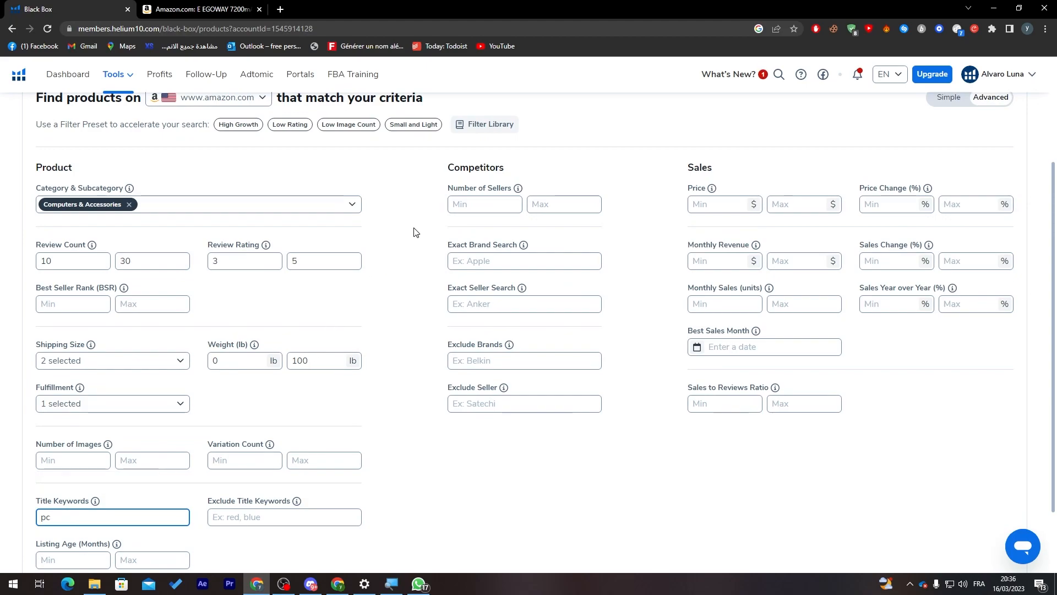
left_click(416, 231)
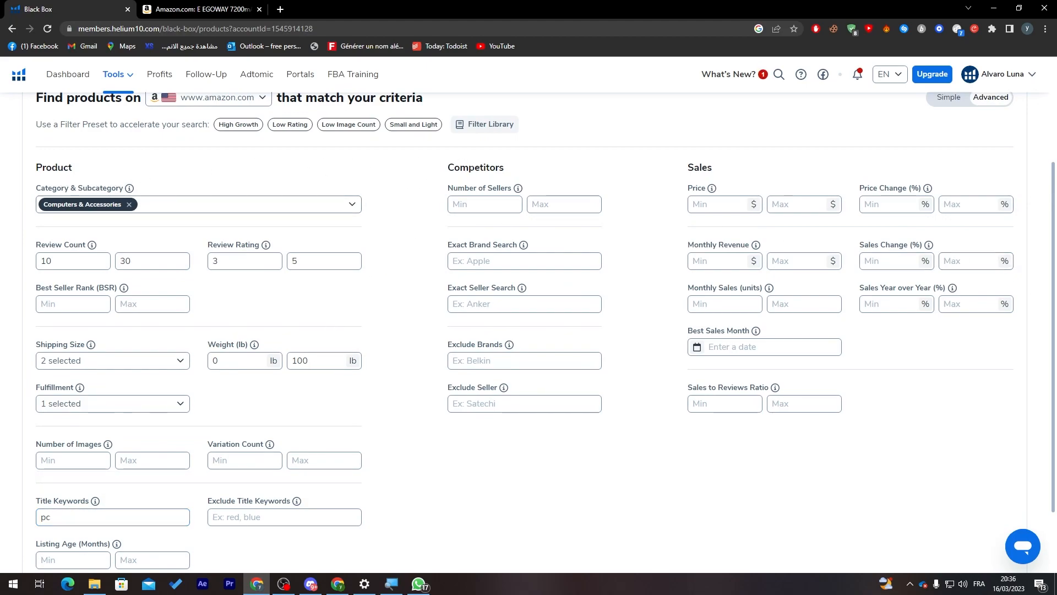
Set the competitors' number of sellers range to 10-100
left_click(485, 205)
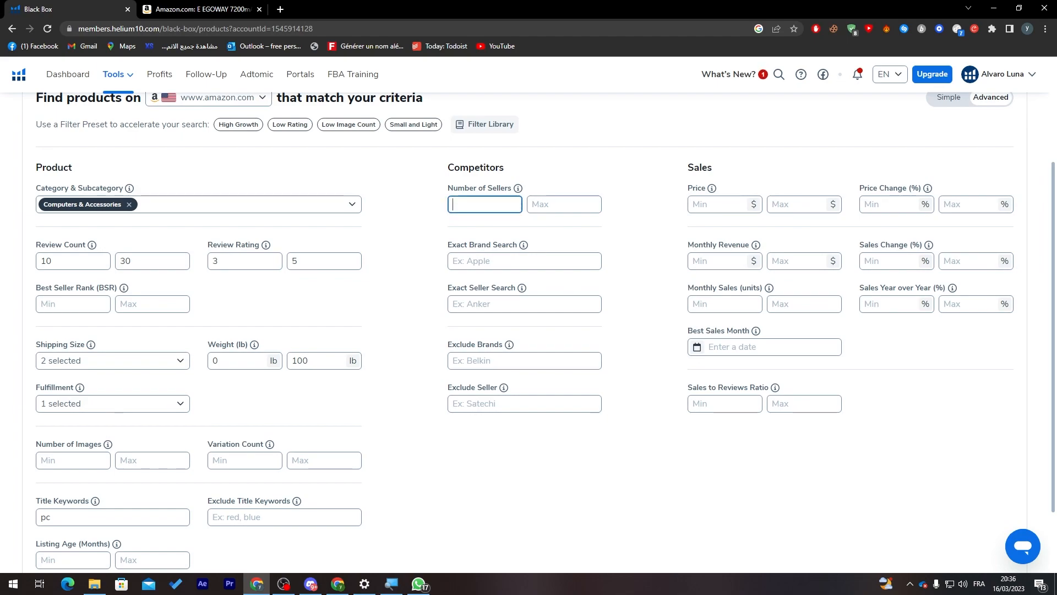
type("10")
left_click(564, 204)
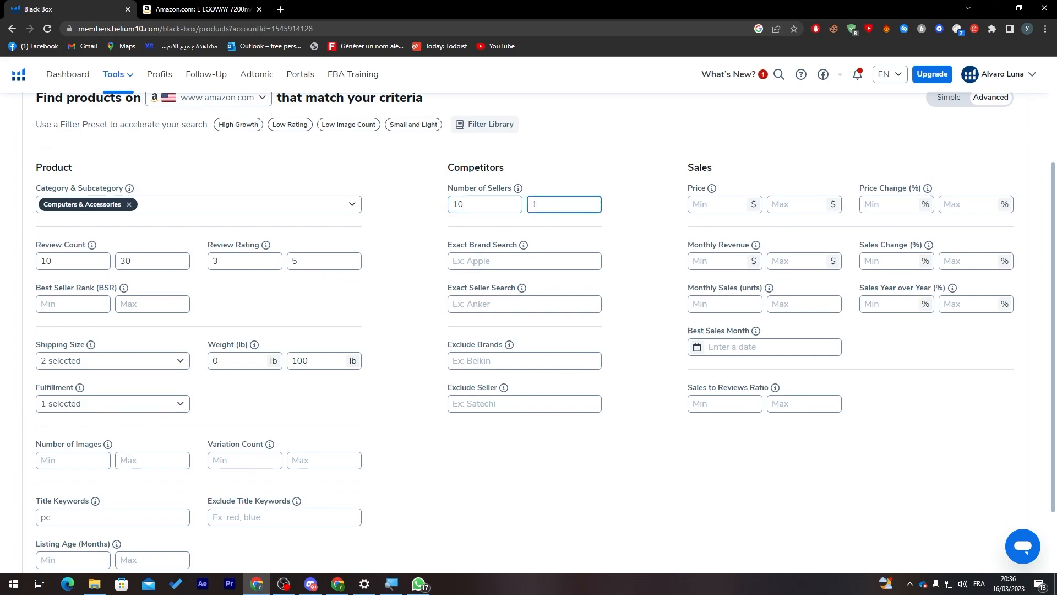
type("100")
Set the price range to $40-60 and run the advanced product search
left_click(716, 205)
type("40")
left_click(818, 212)
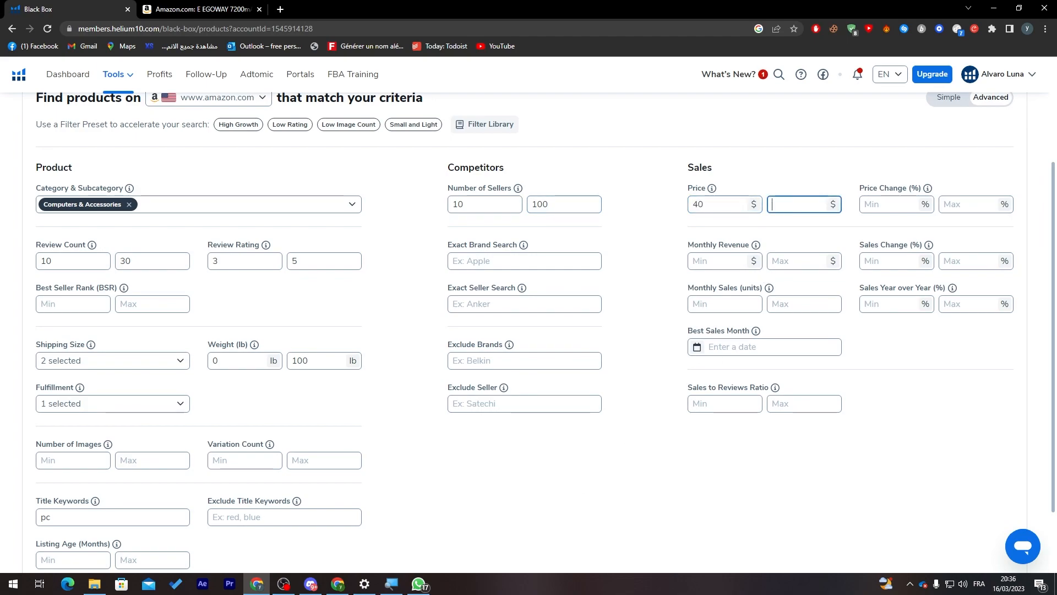
type("60")
scroll(915, 177, "down", 2)
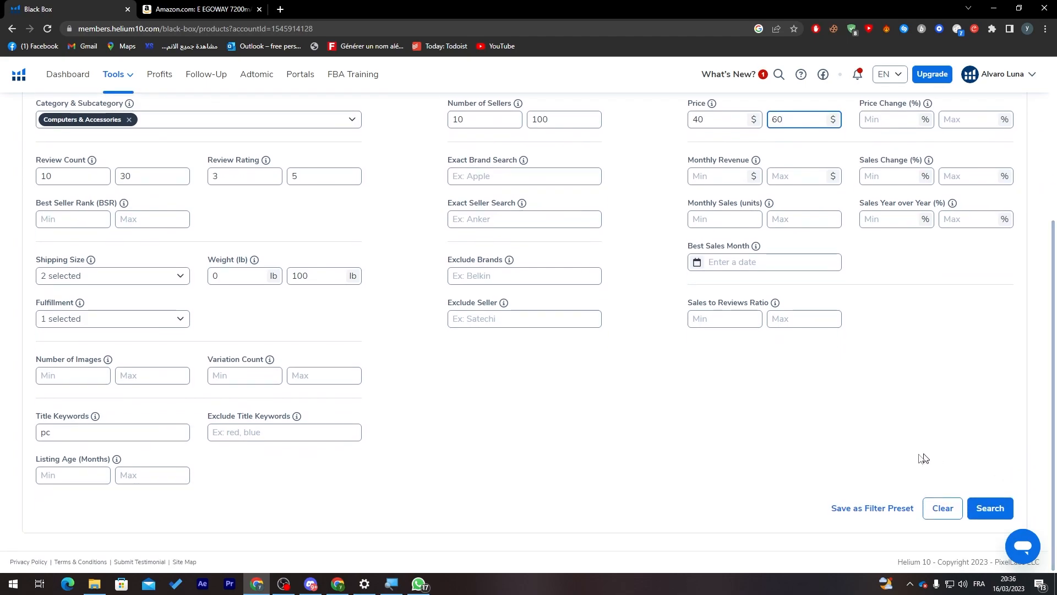
left_click(994, 507)
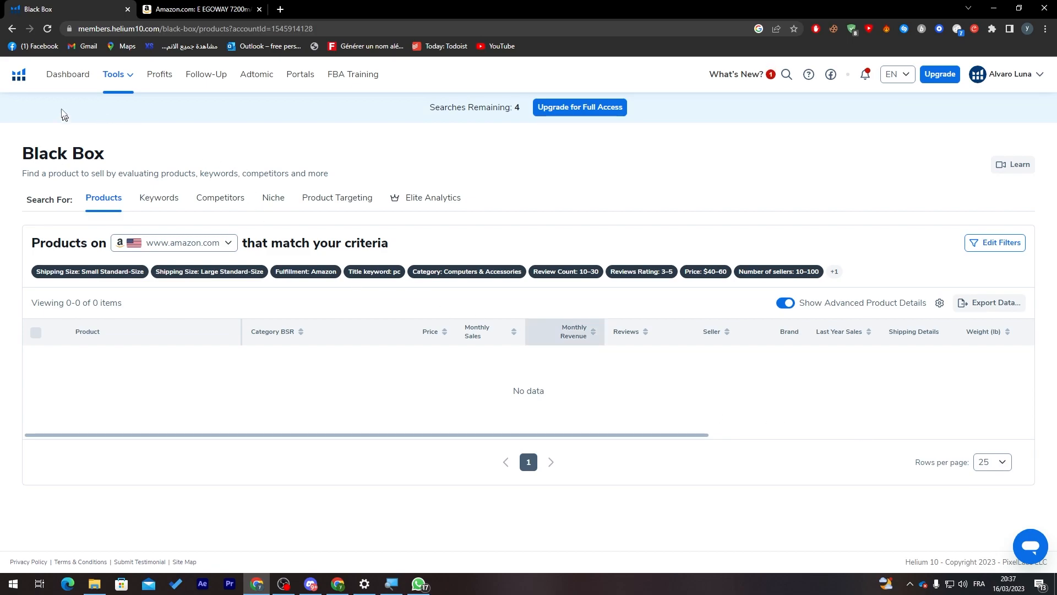
Return to the keyword search and run it for the Beauty & Personal Care category
left_click(15, 29)
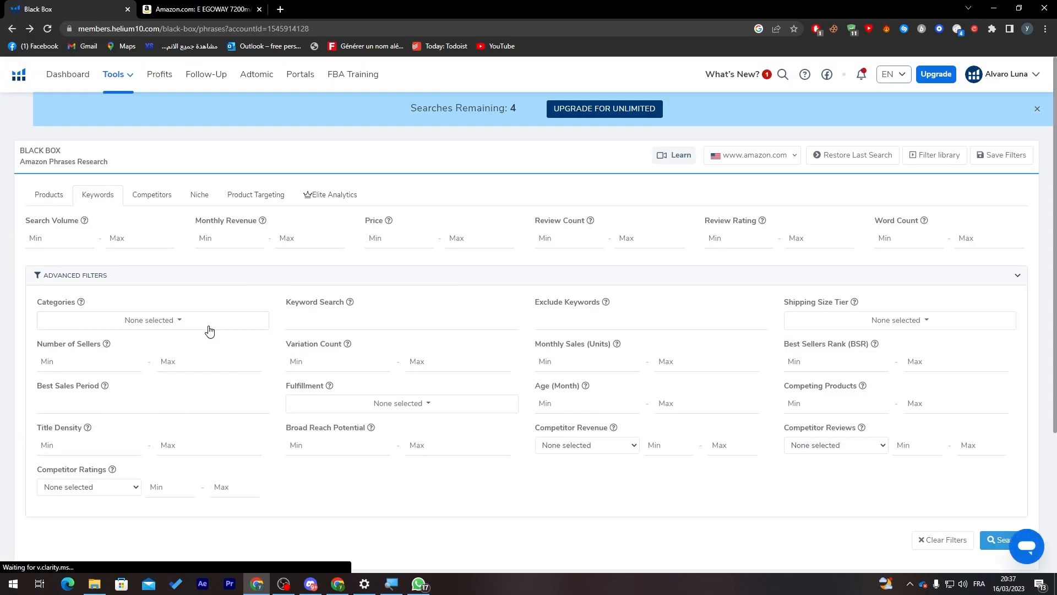
left_click(208, 326)
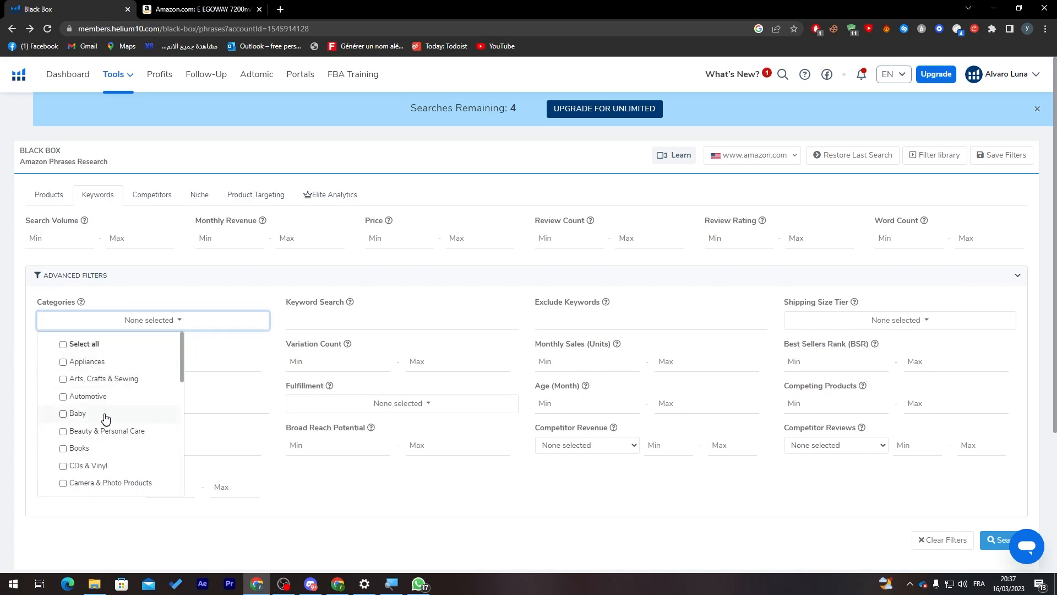
left_click(103, 431)
left_click(523, 509)
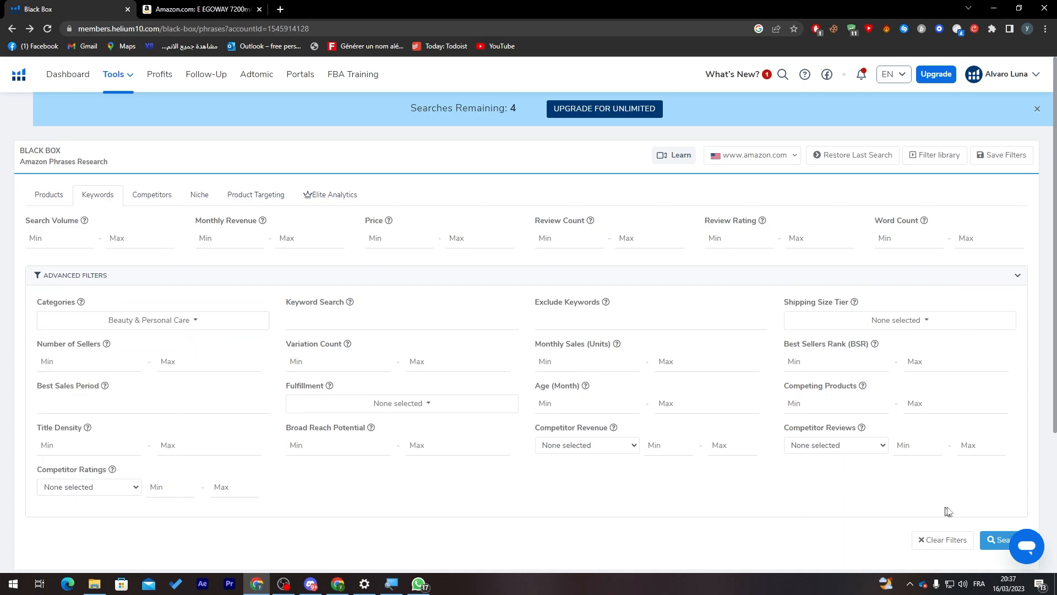
left_click(998, 539)
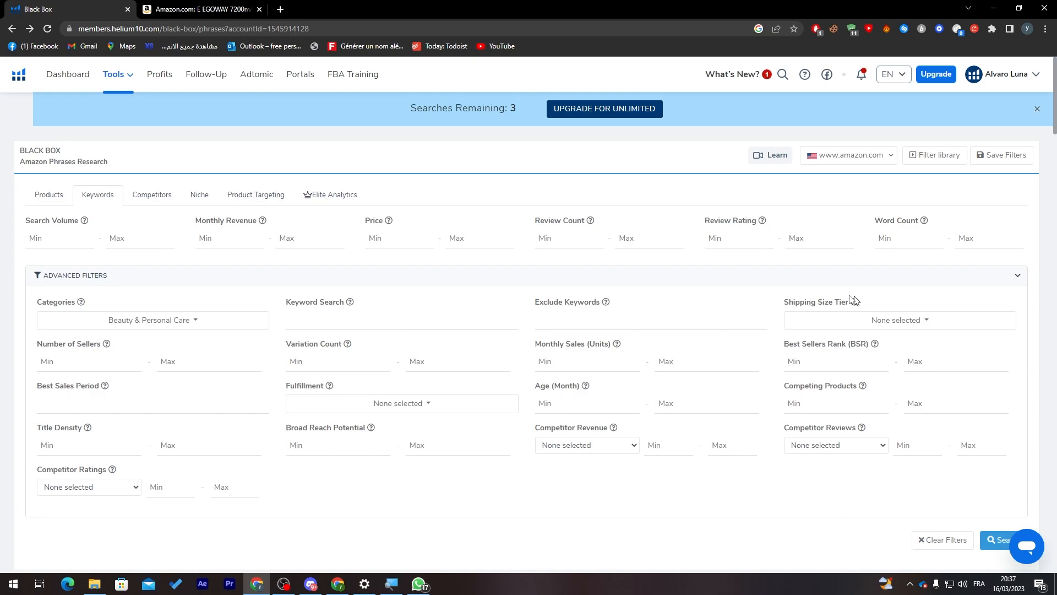
Open the Niche search and examine its phrase field and filters
left_click(194, 203)
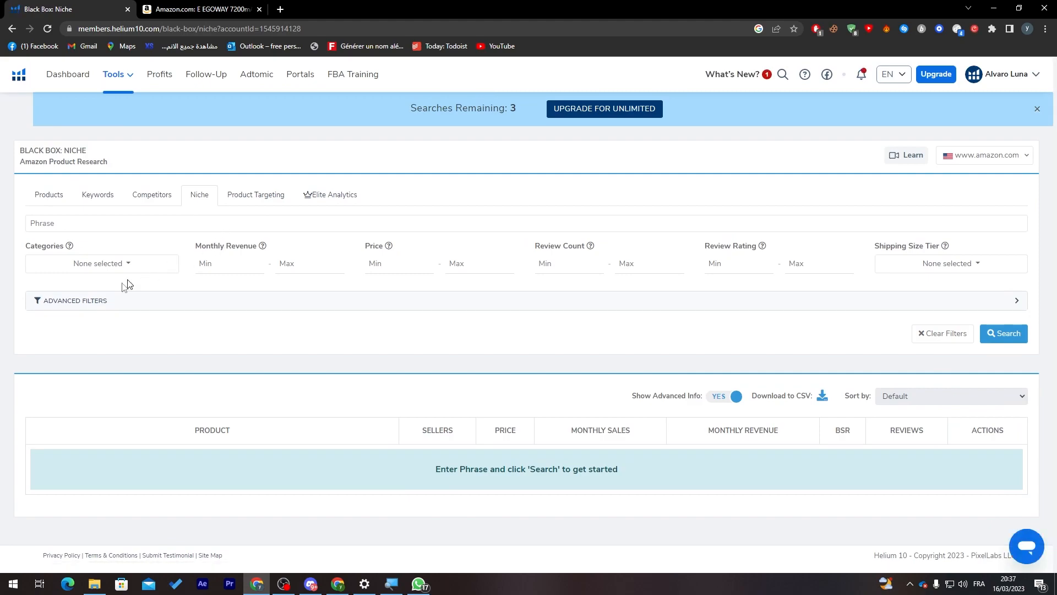
left_click(77, 223)
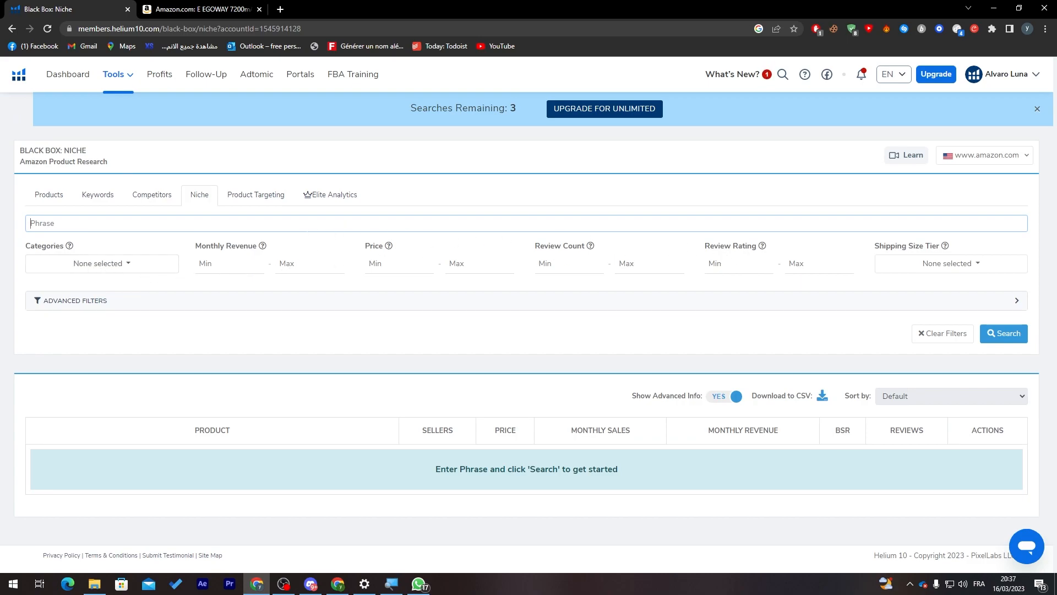
Set the source of the Product Targeting search to Amazon Suggested and look over its advanced filters
left_click(252, 201)
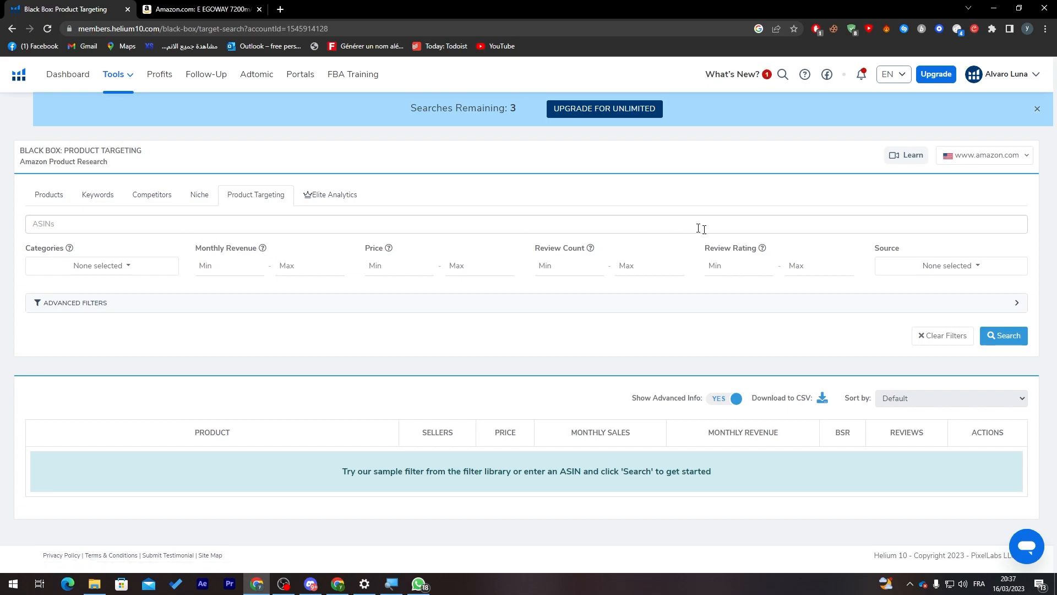
left_click(962, 274)
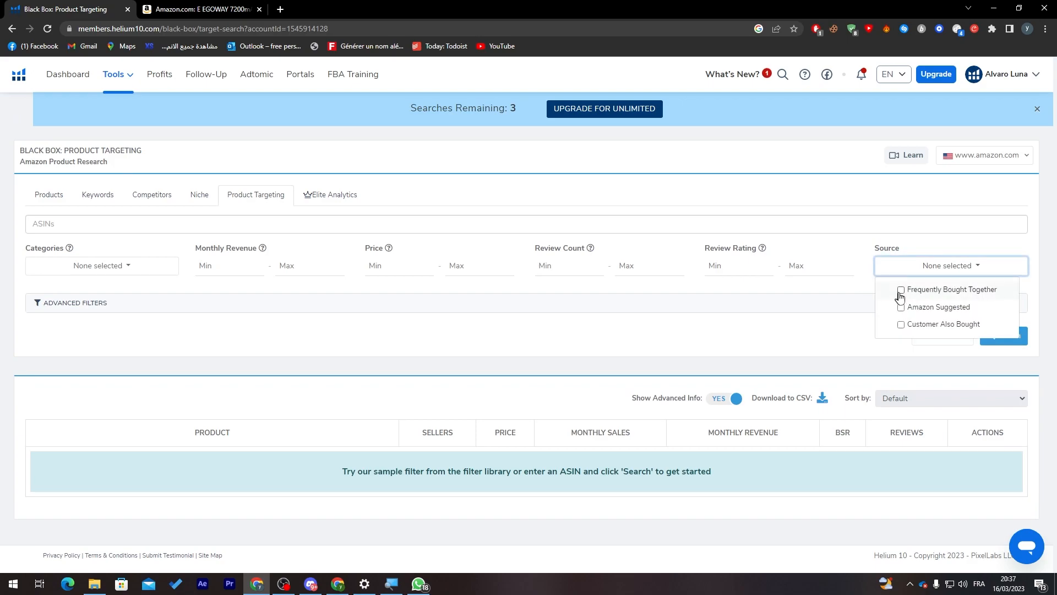
left_click(901, 308)
left_click(791, 307)
left_click(788, 307)
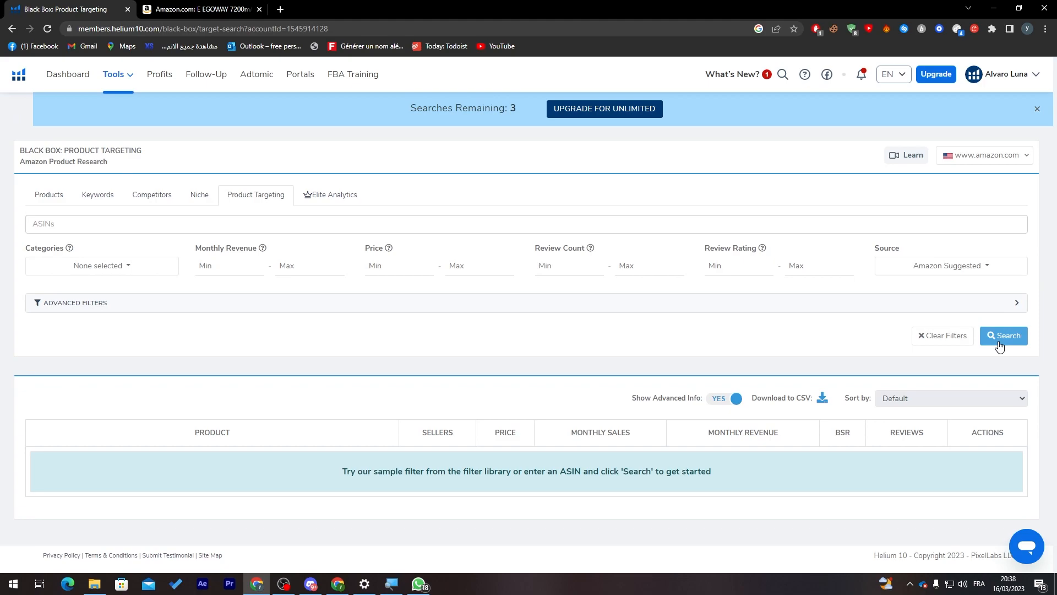
left_click(91, 308)
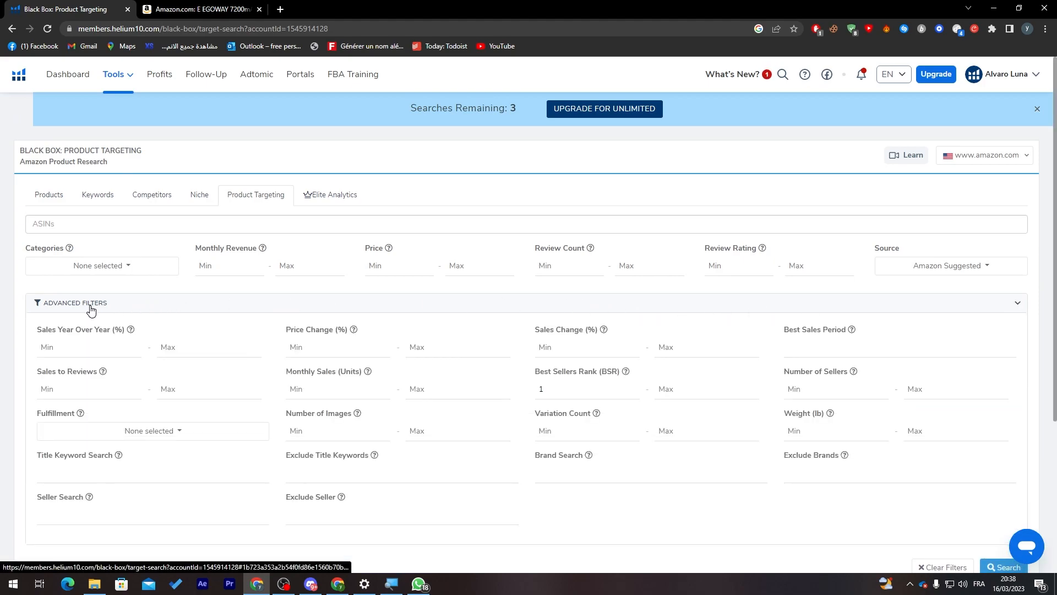
left_click(91, 309)
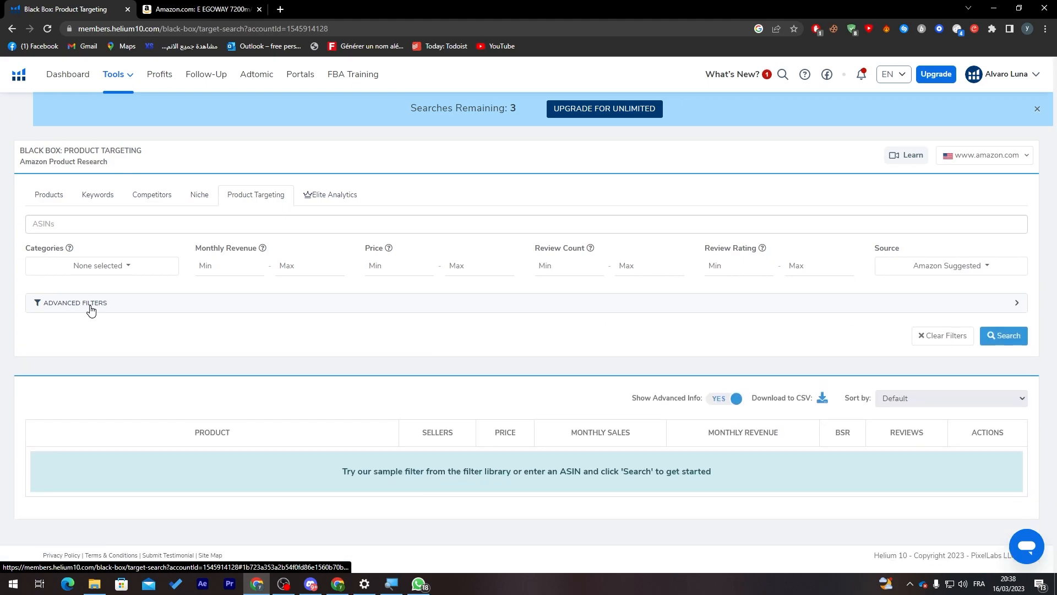